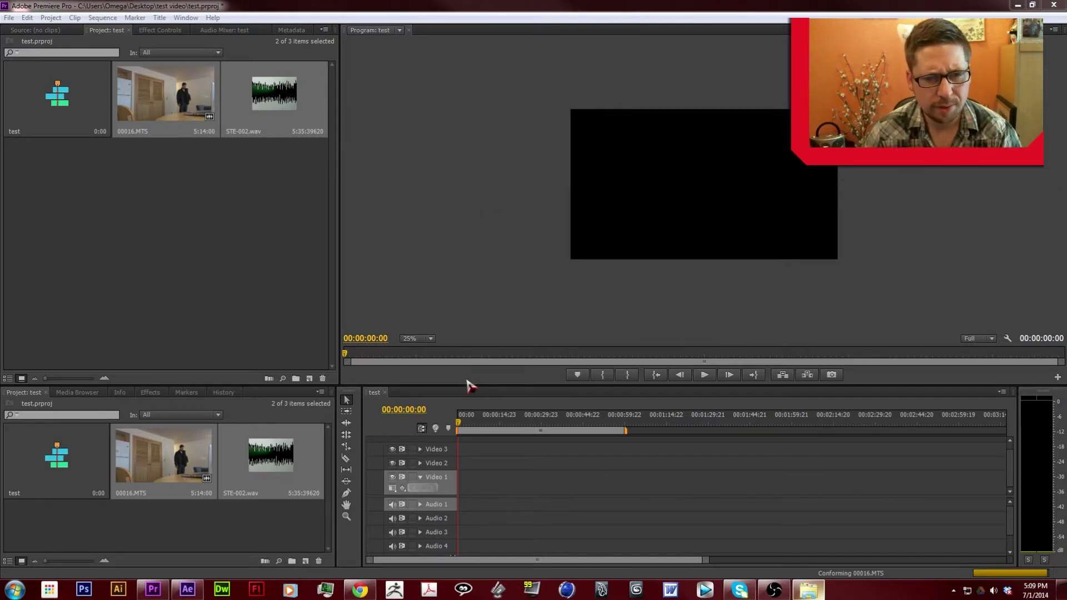
- Place 00016.MTS at the start of the test sequence with its video on the Video 3 track
{"action": "left_click", "coordinate": [439, 416]}
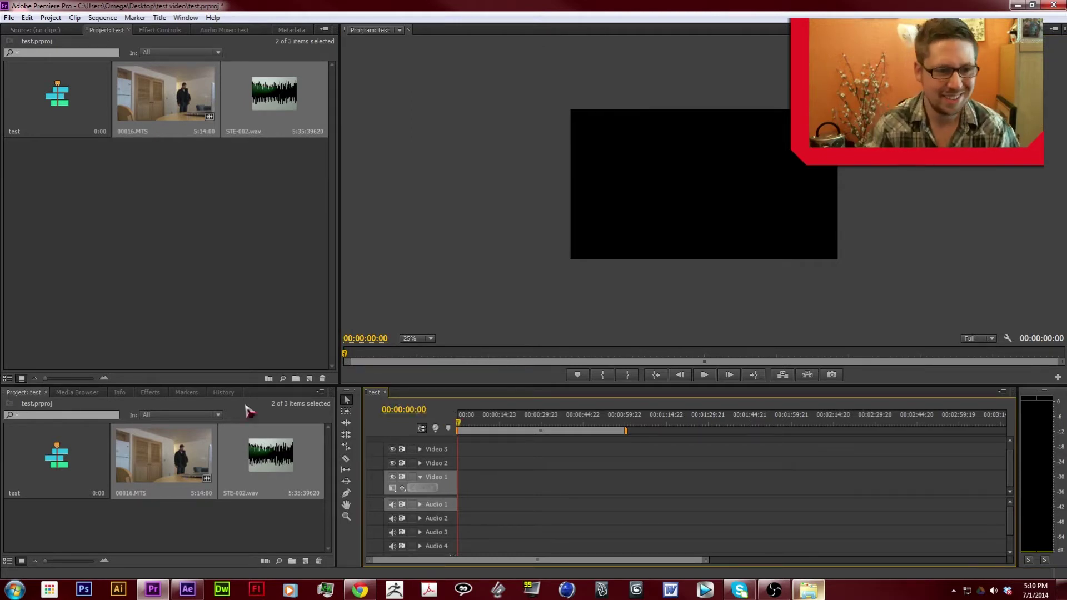
{"action": "left_click", "coordinate": [147, 505]}
{"action": "left_click_drag", "start_coordinate": [262, 254], "coordinate": [455, 503]}
{"action": "left_click", "coordinate": [526, 317]}
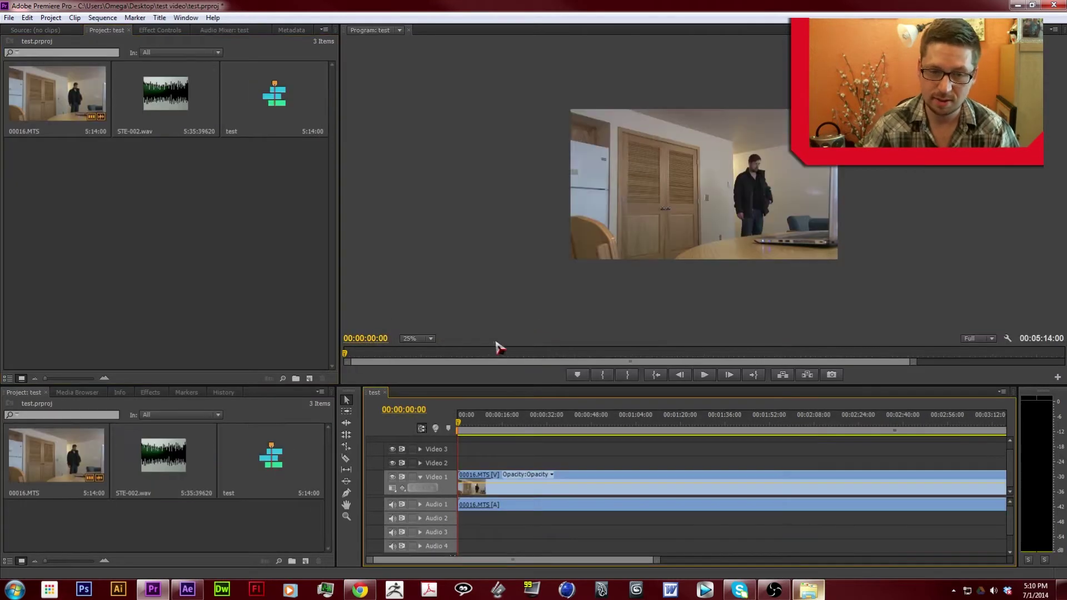
{"action": "left_click_drag", "start_coordinate": [475, 455], "coordinate": [474, 451]}
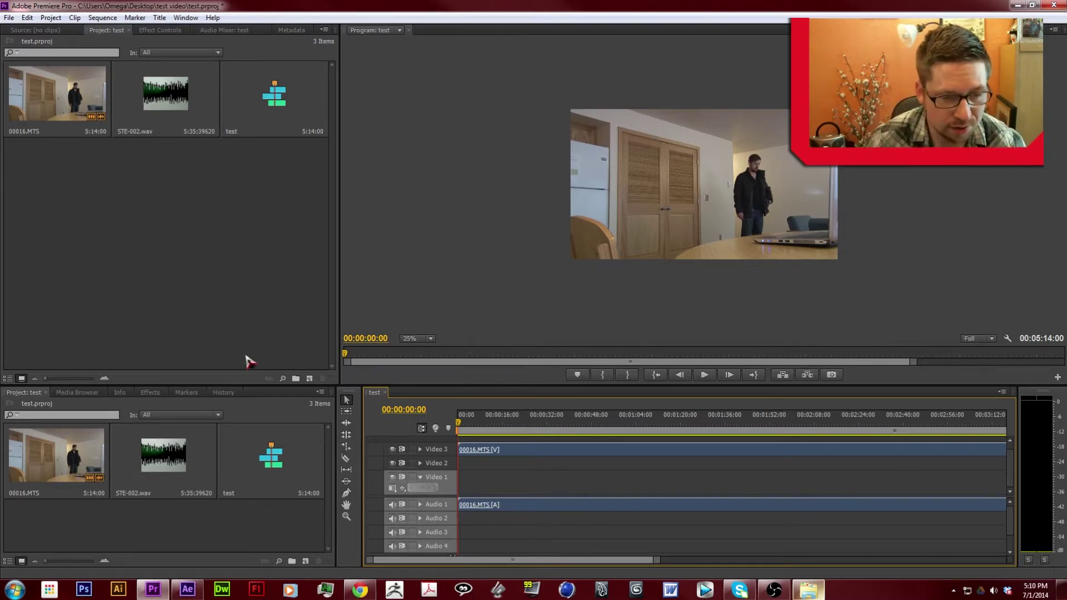
- Place STE-002.wav at the start of Audio 2 and expand Audio 1 and Audio 2 to show both waveforms
{"action": "left_click", "coordinate": [420, 505]}
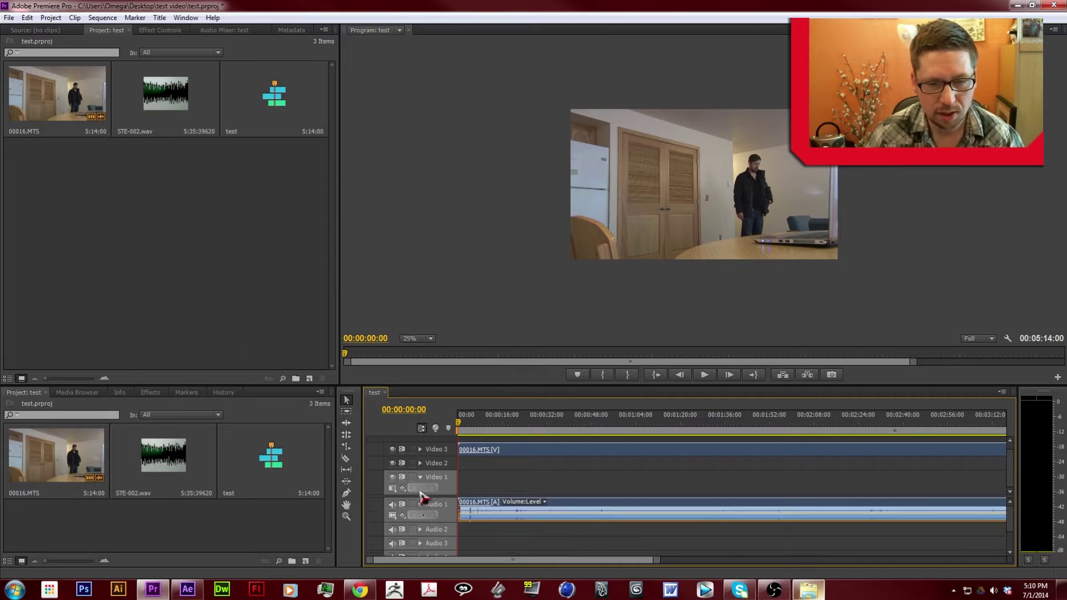
{"action": "left_click", "coordinate": [171, 467]}
{"action": "left_click_drag", "start_coordinate": [502, 413], "coordinate": [451, 532]}
{"action": "left_click", "coordinate": [419, 530]}
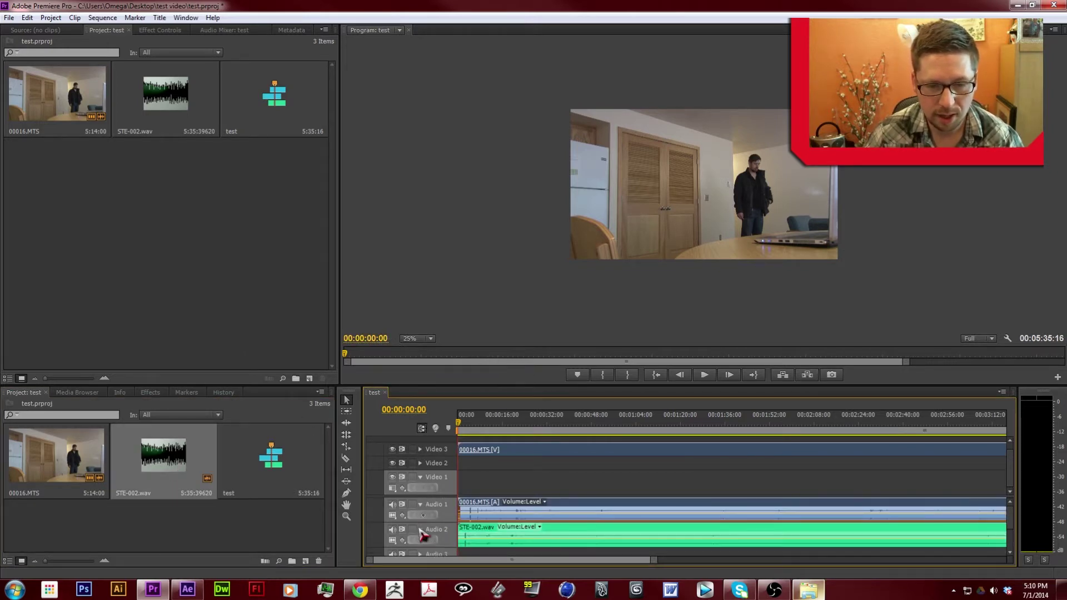
- Shift STE-002.wav roughly into line with the camera audio's clap spike and set the playhead there at 00:00:04:12
{"action": "left_click", "coordinate": [464, 423]}
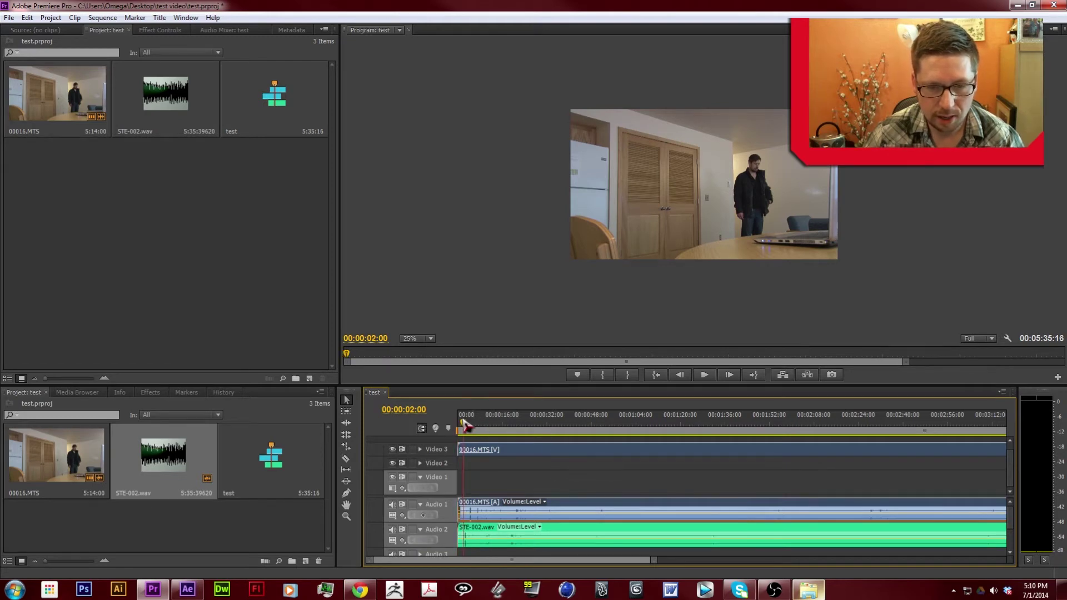
{"action": "left_click_drag", "start_coordinate": [654, 560], "coordinate": [523, 561]}
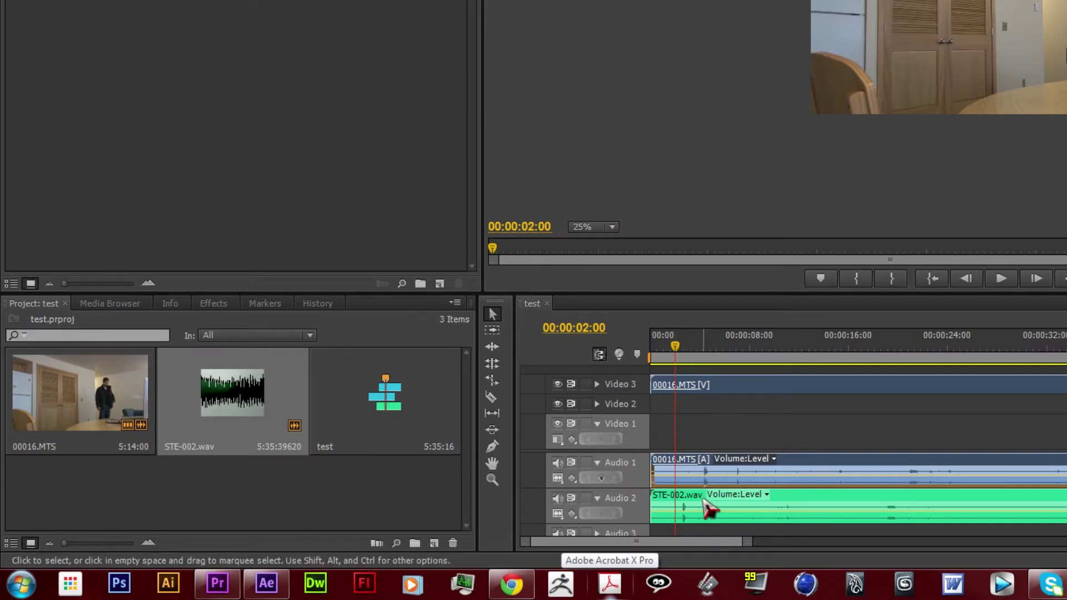
{"action": "left_click_drag", "start_coordinate": [746, 541], "coordinate": [706, 545]}
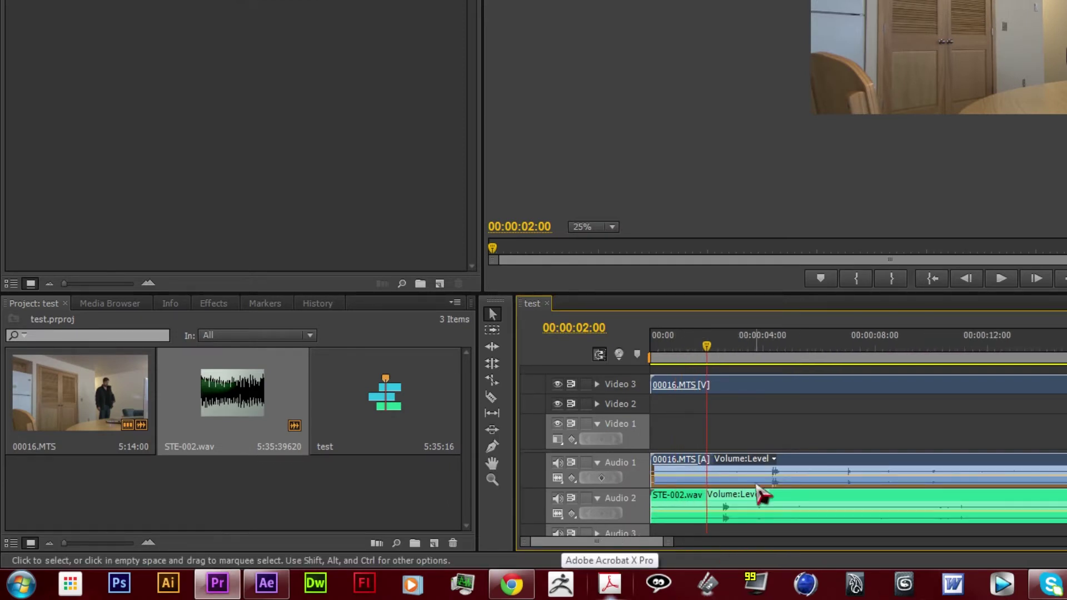
{"action": "left_click_drag", "start_coordinate": [773, 500], "coordinate": [820, 495]}
{"action": "left_click_drag", "start_coordinate": [764, 361], "coordinate": [776, 361]}
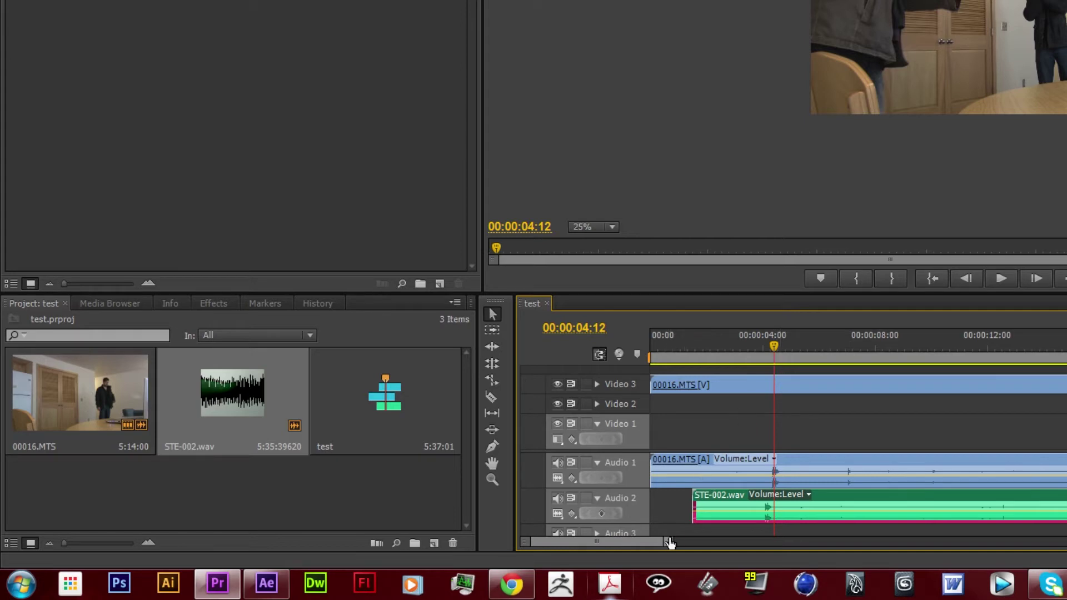
- Fine-align the clap in STE-002.wav with the clap in the camera audio, using the playhead at 00:00:04:10 as reference
{"action": "left_click_drag", "start_coordinate": [666, 542], "coordinate": [602, 552]}
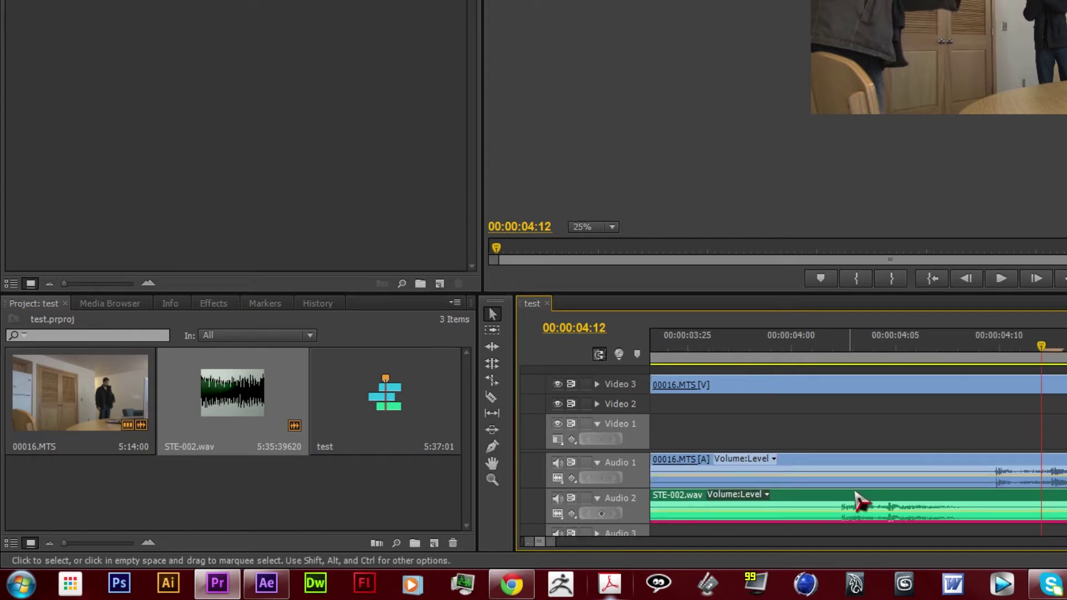
{"action": "left_click_drag", "start_coordinate": [829, 494], "coordinate": [966, 503]}
{"action": "left_click_drag", "start_coordinate": [1055, 350], "coordinate": [999, 351]}
{"action": "mouse_move", "coordinate": [924, 505]}
{"action": "left_mouse_down"}
{"action": "mouse_move", "coordinate": [948, 500]}
{"action": "mouse_move", "coordinate": [929, 495]}
{"action": "left_mouse_up"}
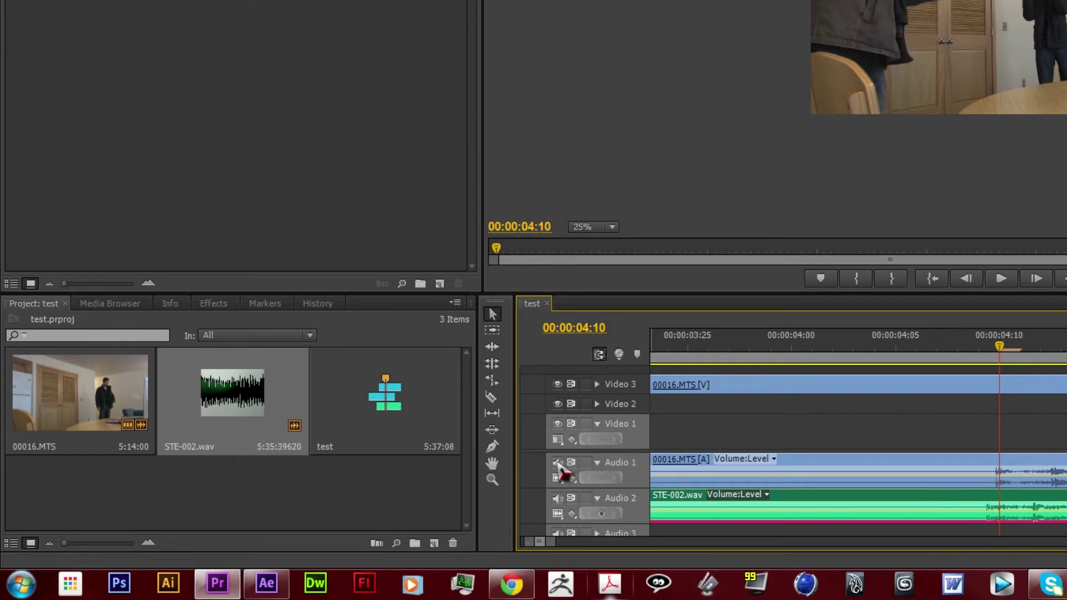
- Mute Audio 1 and play the sequence from 00:00:04:10 to check the sync of STE-002.wav
{"action": "left_click_drag", "start_coordinate": [549, 542], "coordinate": [997, 573]}
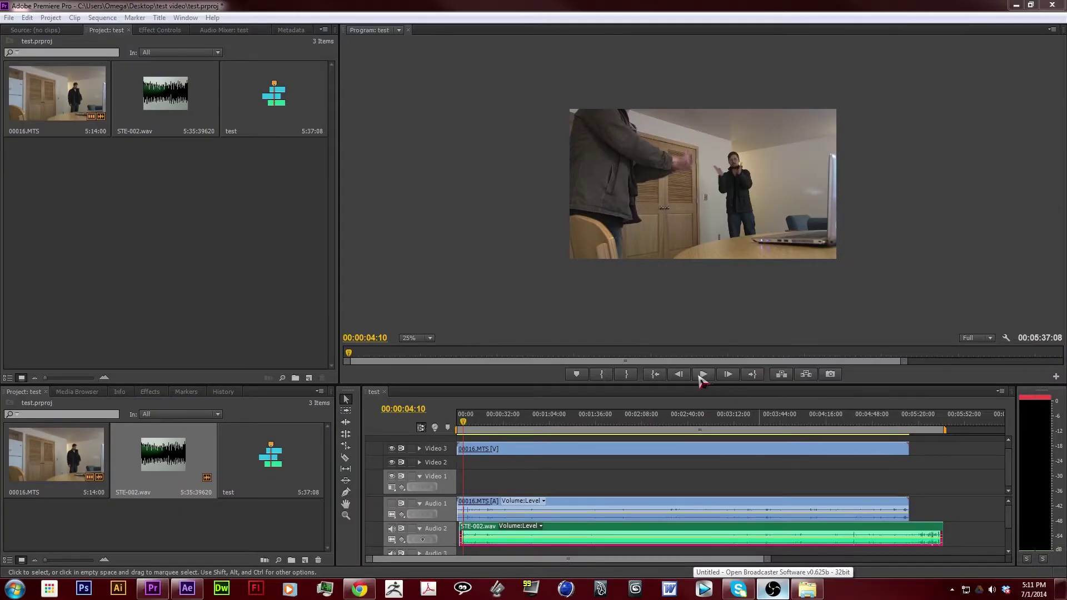
{"action": "left_click", "coordinate": [703, 377]}
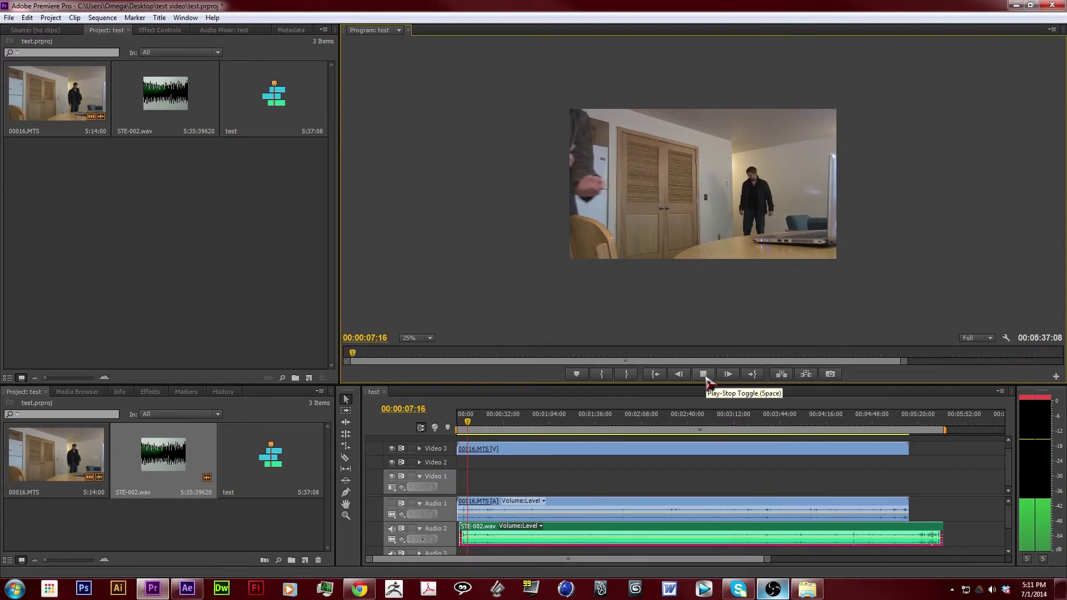
{"action": "left_click", "coordinate": [706, 379]}
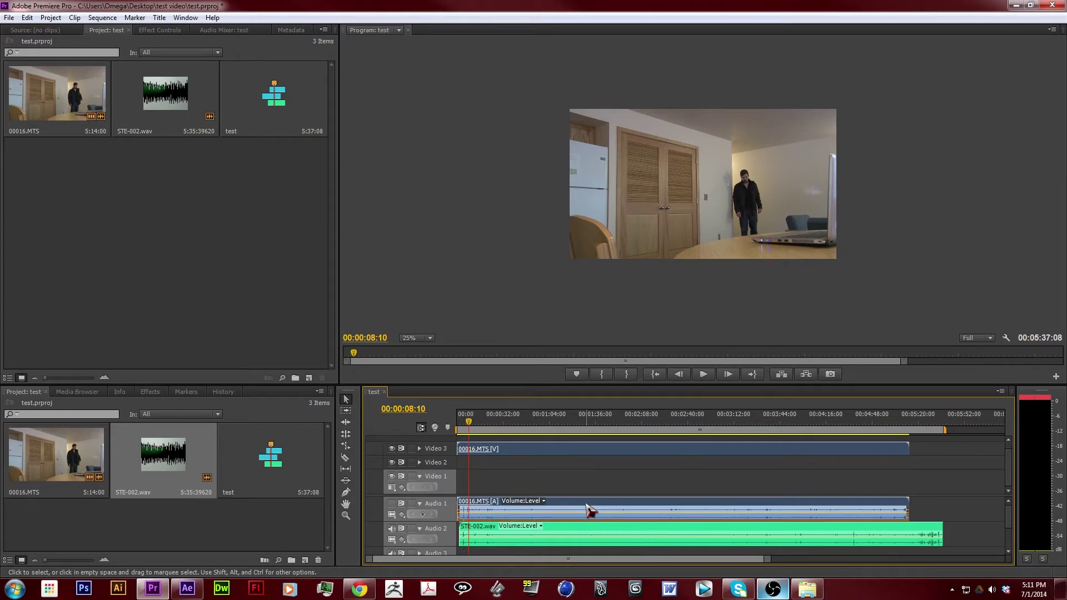
- Unlink the 00016.MTS video from its camera audio and delete the camera audio from Audio 1
{"action": "right_click", "coordinate": [587, 506]}
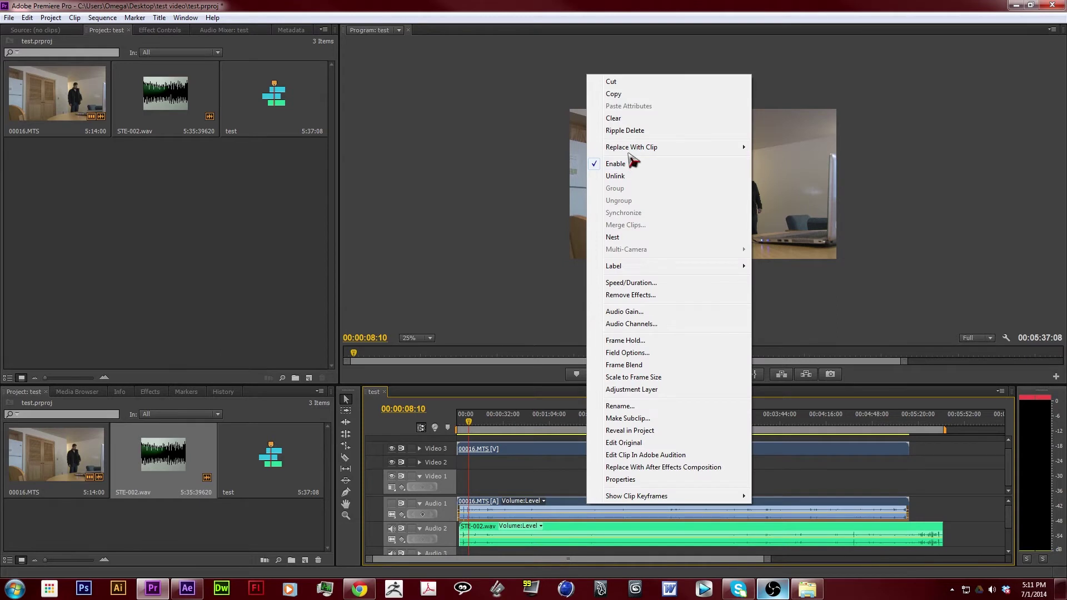
{"action": "left_click", "coordinate": [631, 177]}
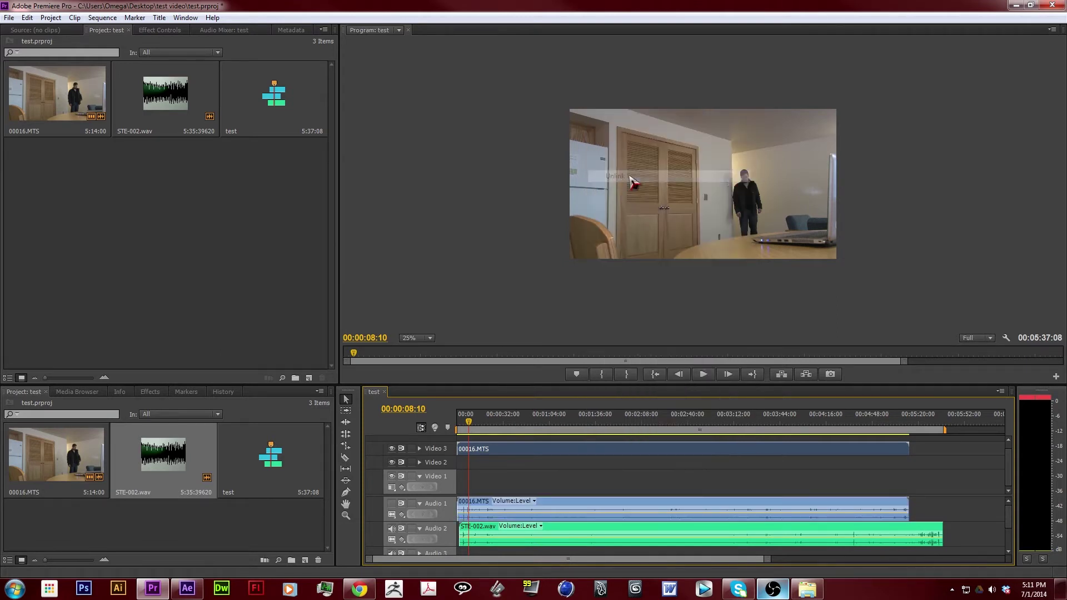
{"action": "left_click", "coordinate": [593, 504]}
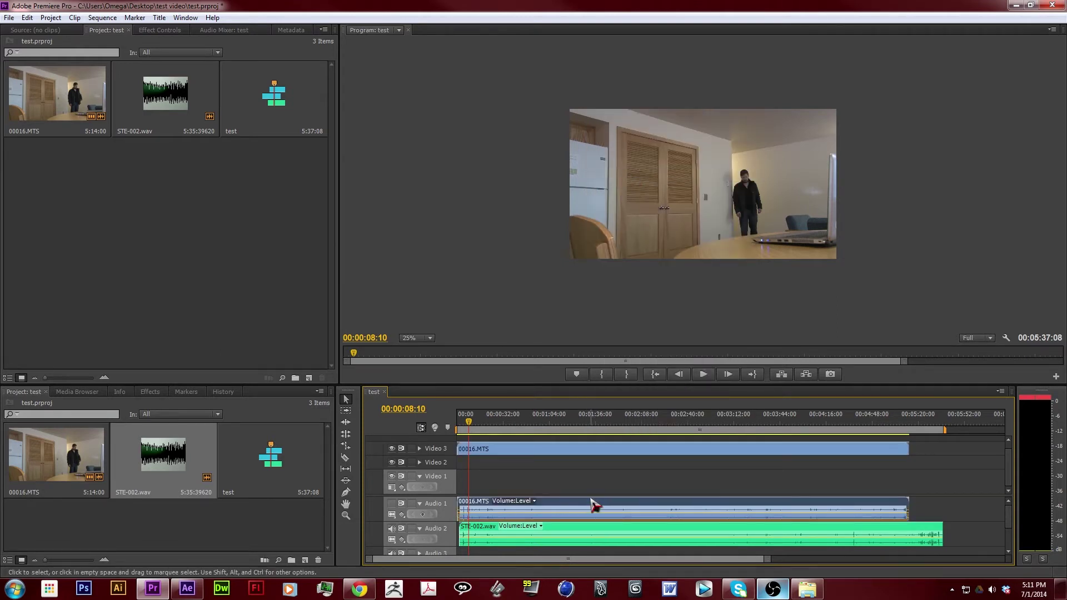
{"action": "left_click", "coordinate": [605, 449]}
{"action": "left_click", "coordinate": [602, 509]}
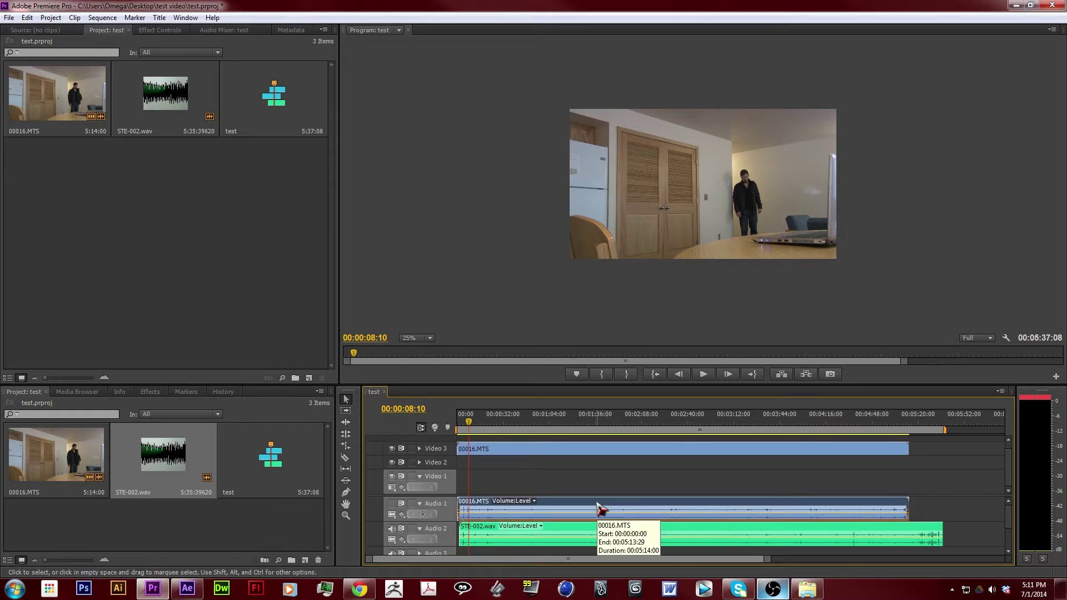
{"action": "key", "text": "Delete"}
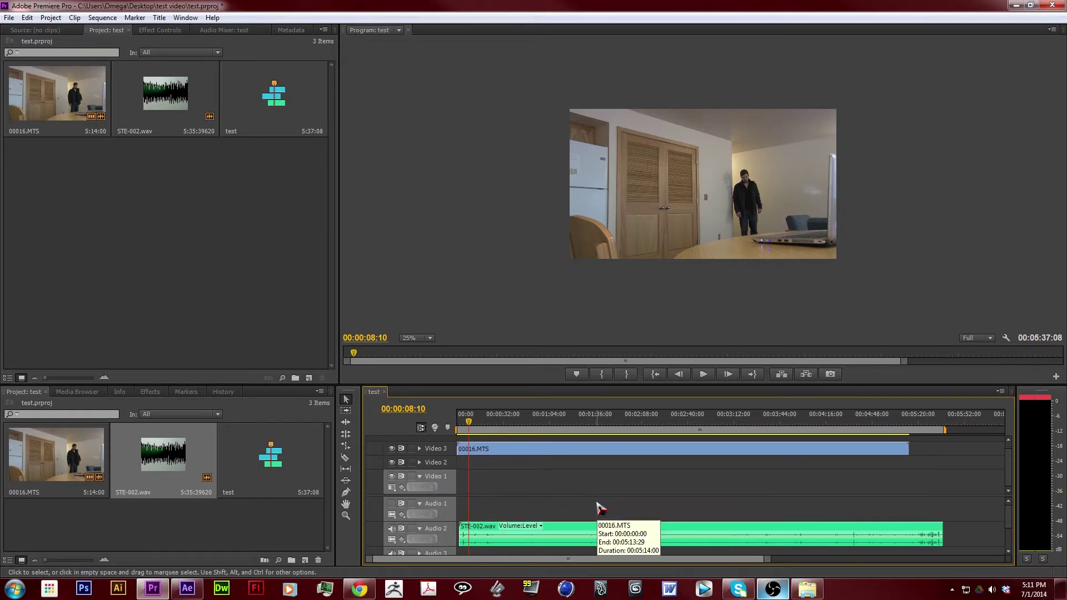
- Link STE-002.wav to the 00016.MTS video and move the recorded audio up to Audio 1
{"action": "left_click", "coordinate": [579, 530]}
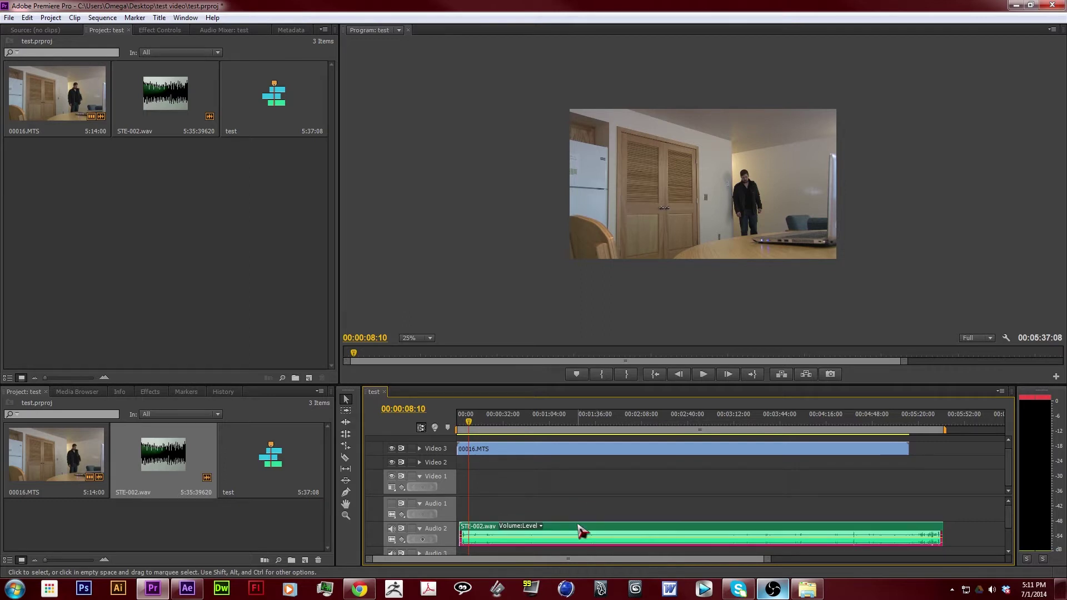
{"action": "left_click", "coordinate": [576, 450]}
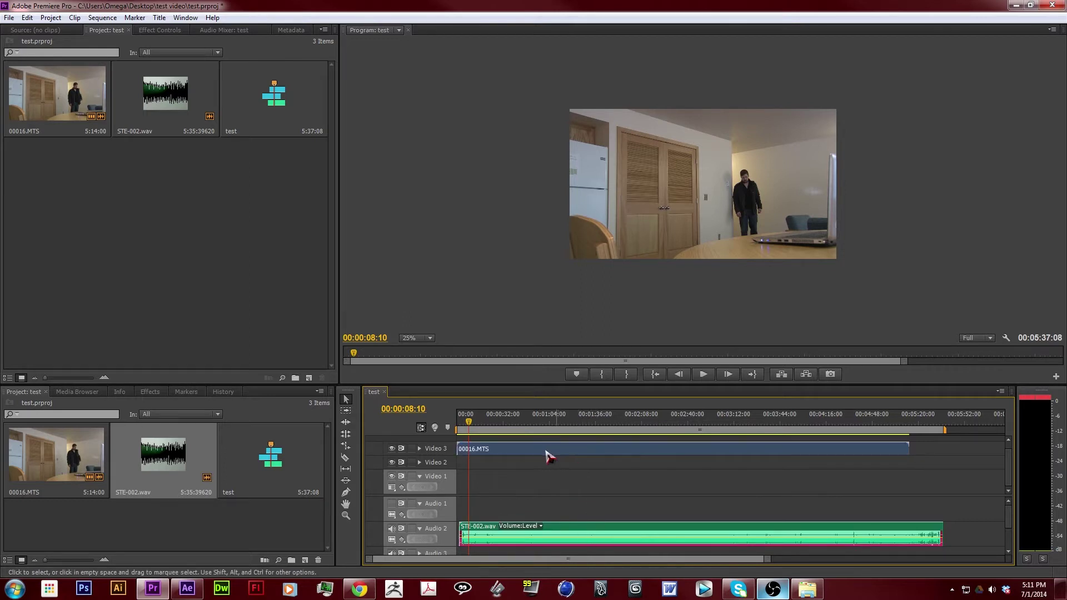
{"action": "right_click", "coordinate": [593, 453]}
{"action": "left_click", "coordinate": [645, 137]}
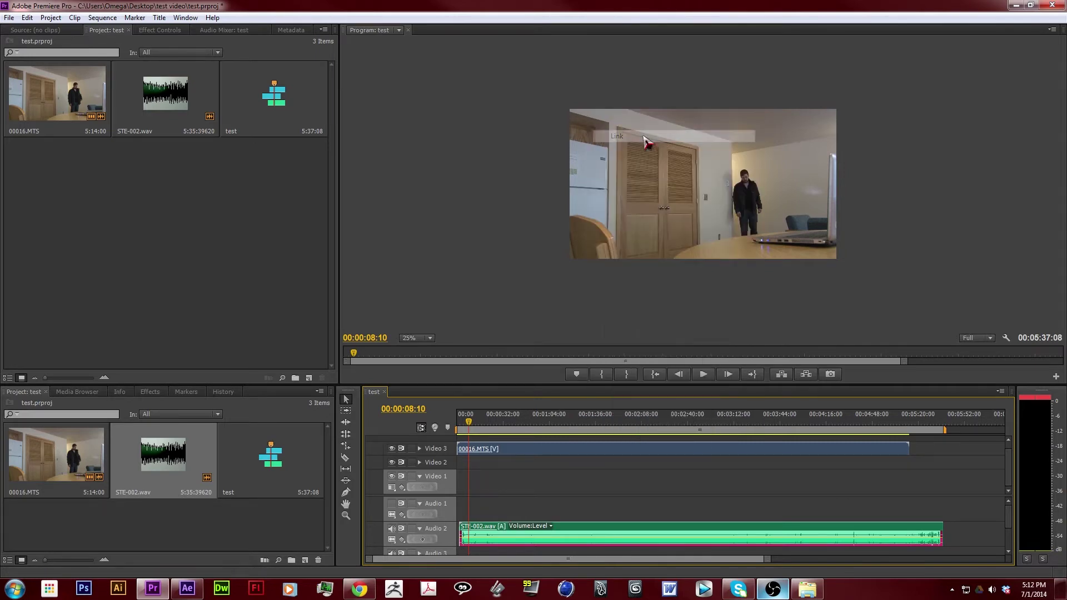
{"action": "left_click_drag", "start_coordinate": [610, 533], "coordinate": [590, 503]}
- Set the playhead to 00:00:17:10 and shift the linked clip so its video starts there
{"action": "mouse_move", "coordinate": [469, 423]}
{"action": "left_mouse_down"}
{"action": "mouse_move", "coordinate": [451, 425]}
{"action": "mouse_move", "coordinate": [481, 425]}
{"action": "left_mouse_up"}
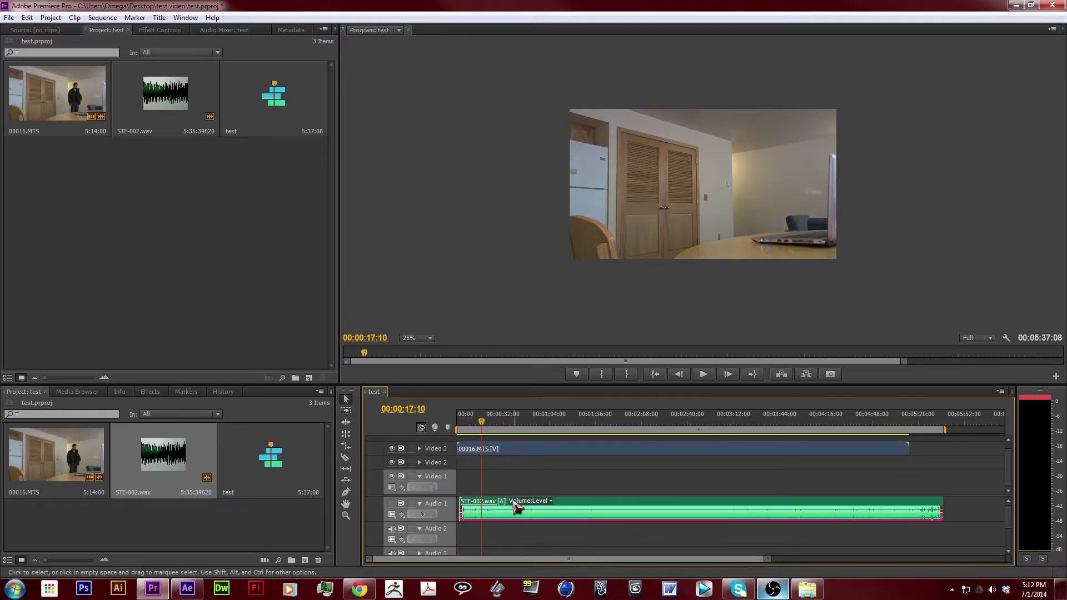
{"action": "key", "text": "c"}
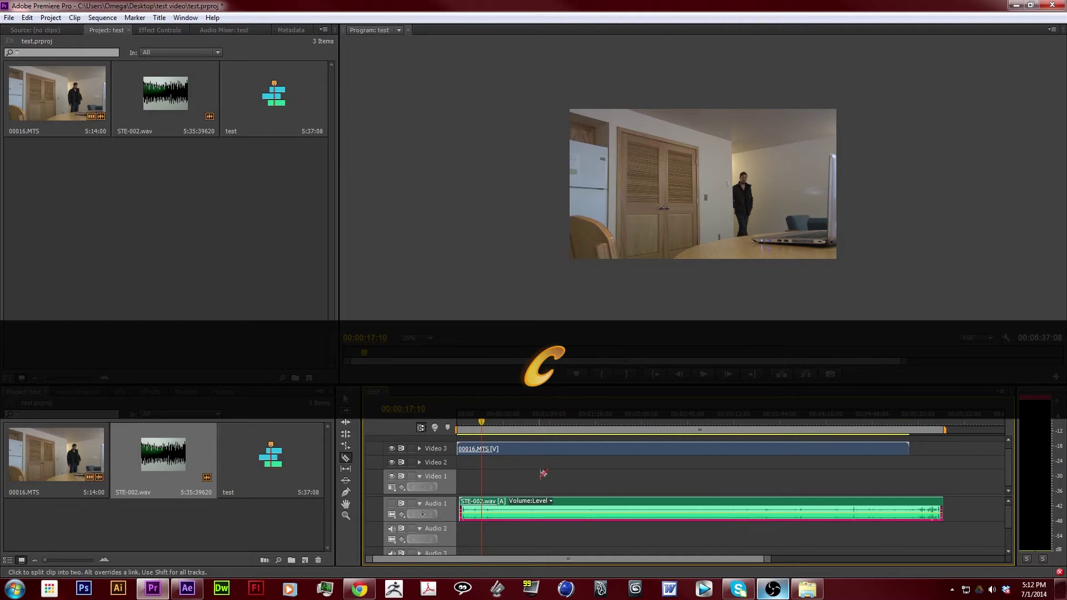
{"action": "key", "text": "v"}
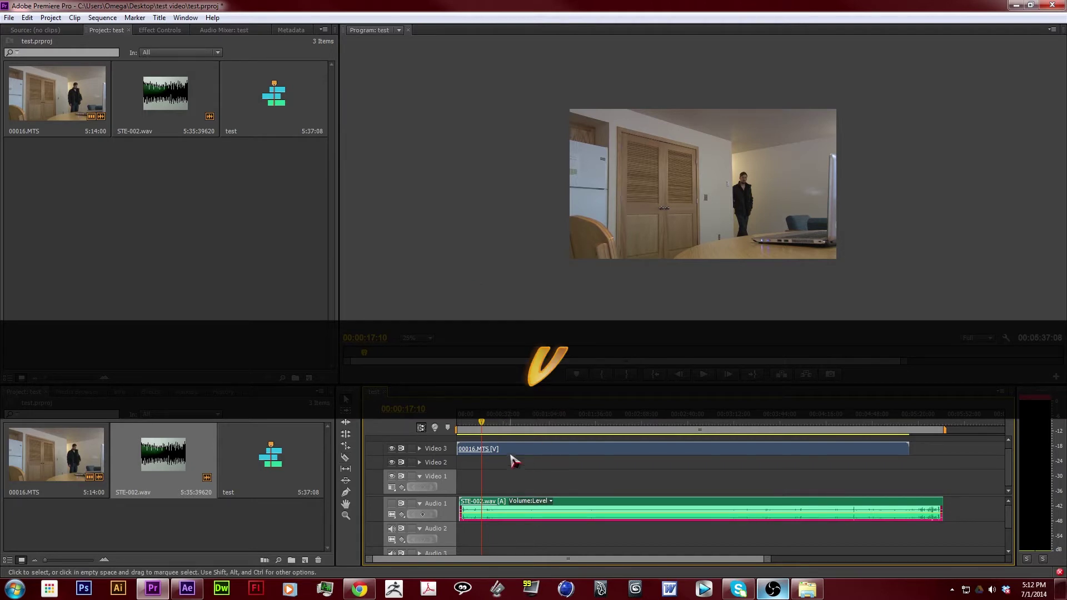
{"action": "left_click_drag", "start_coordinate": [517, 455], "coordinate": [542, 455]}
- Try a ripple edit on the end of the linked 00016.MTS clip, and return to the Selection tool
{"action": "key", "text": "b"}
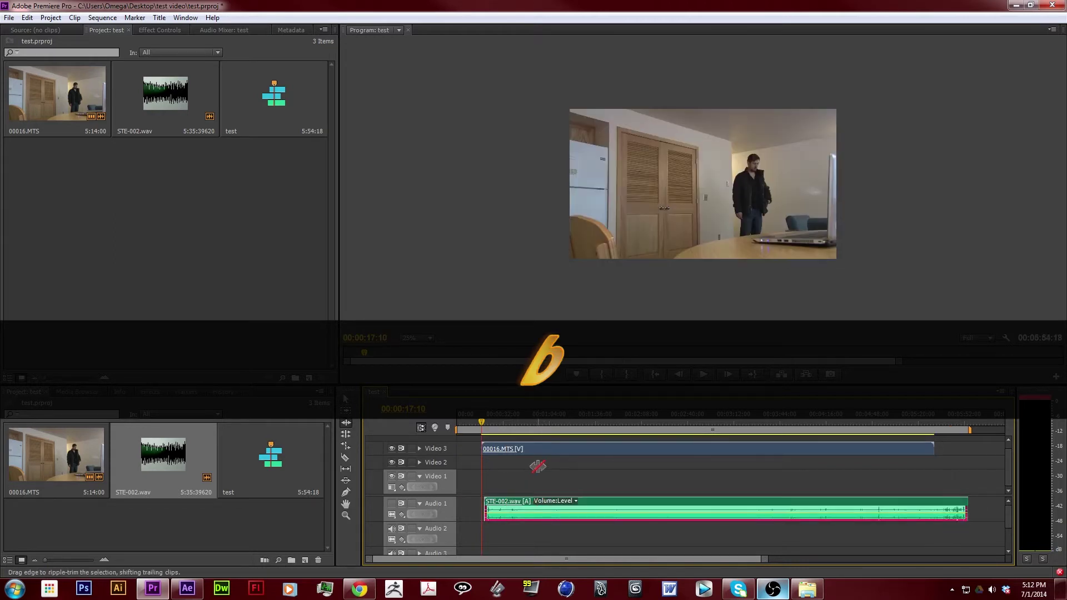
{"action": "mouse_move", "coordinate": [929, 451]}
{"action": "left_mouse_down"}
{"action": "mouse_move", "coordinate": [850, 443]}
{"action": "mouse_move", "coordinate": [932, 445]}
{"action": "left_mouse_up"}
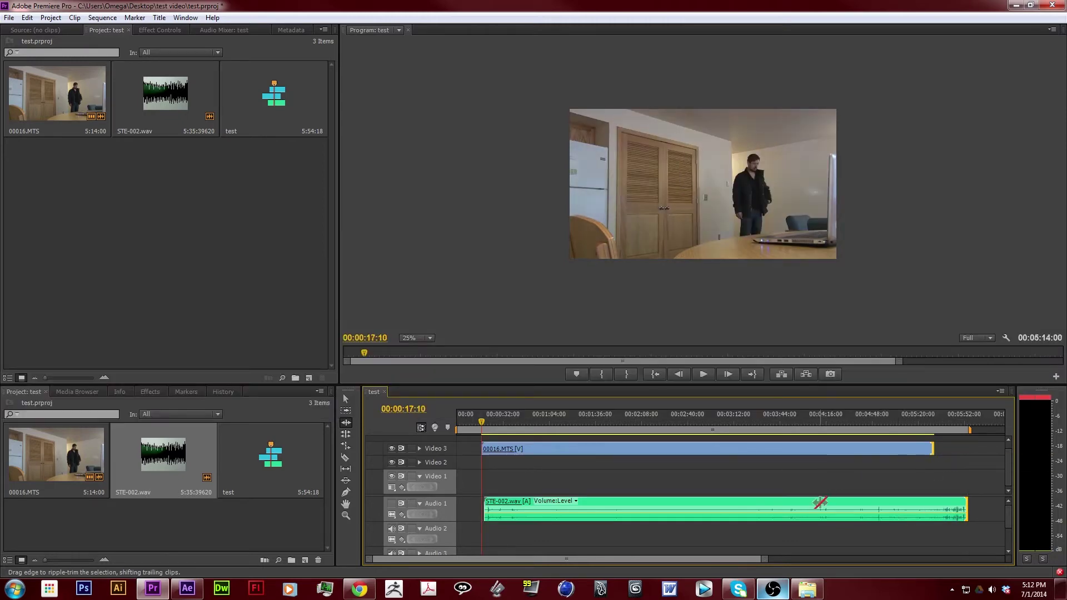
{"action": "key", "text": "v"}
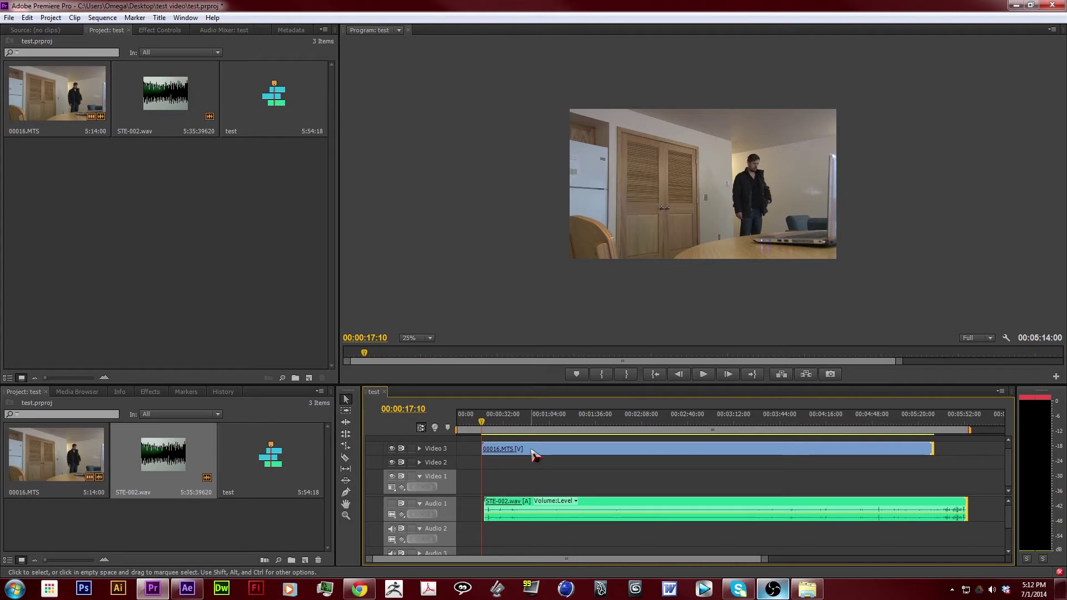
{"action": "key", "text": "c"}
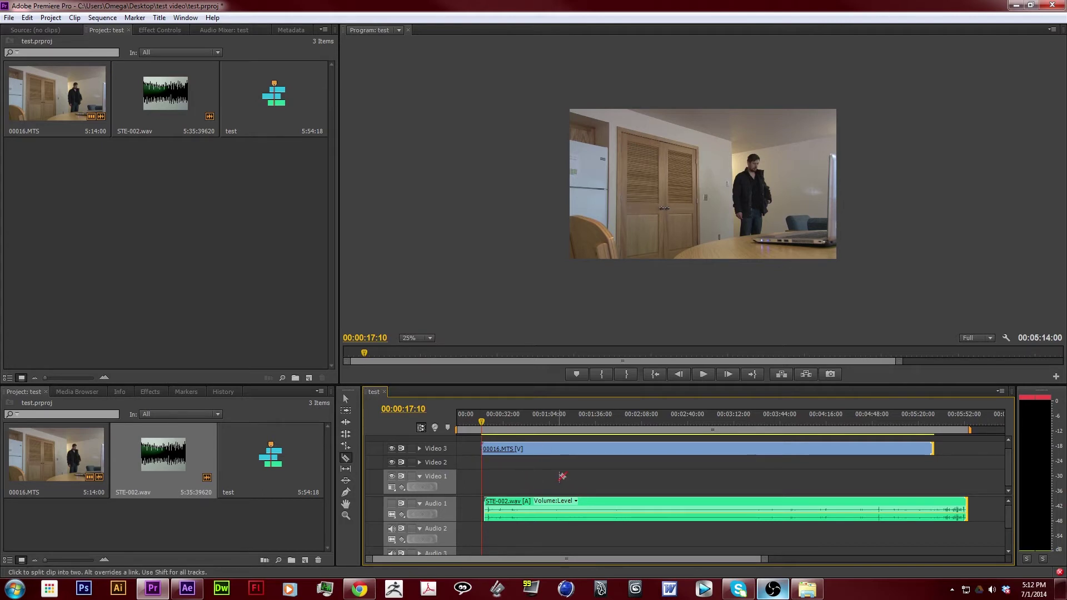
{"action": "key", "text": "v"}
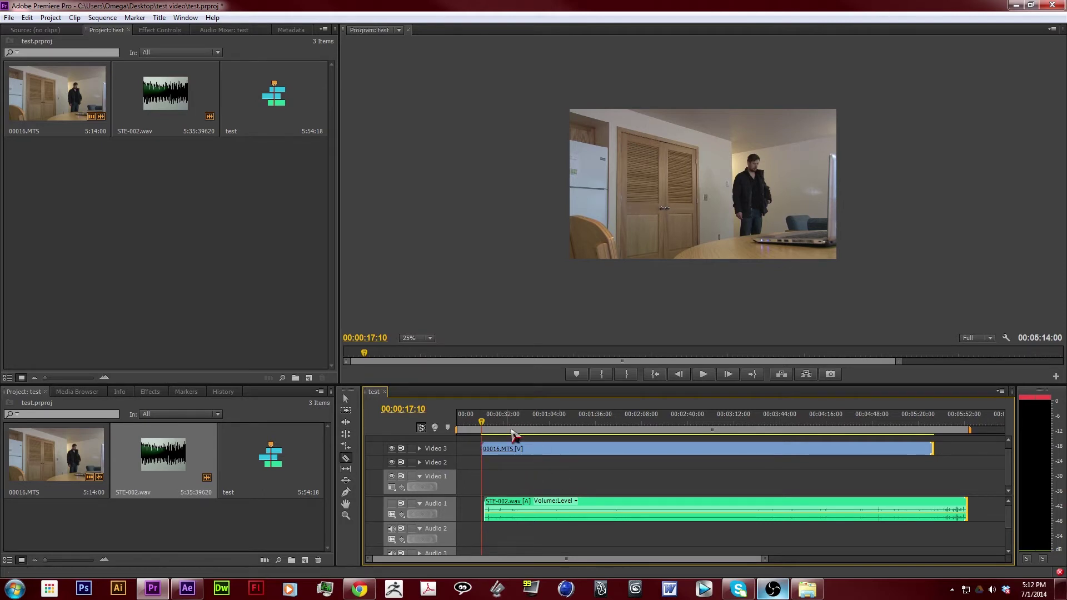
- Split the linked clip with the Razor tool at about 00:01:11 and at 00:01:34:01
{"action": "left_click_drag", "start_coordinate": [481, 422], "coordinate": [592, 423]}
{"action": "key", "text": "c"}
{"action": "left_click", "coordinate": [558, 449]}
{"action": "left_click", "coordinate": [592, 449]}
{"action": "key", "text": "v"}
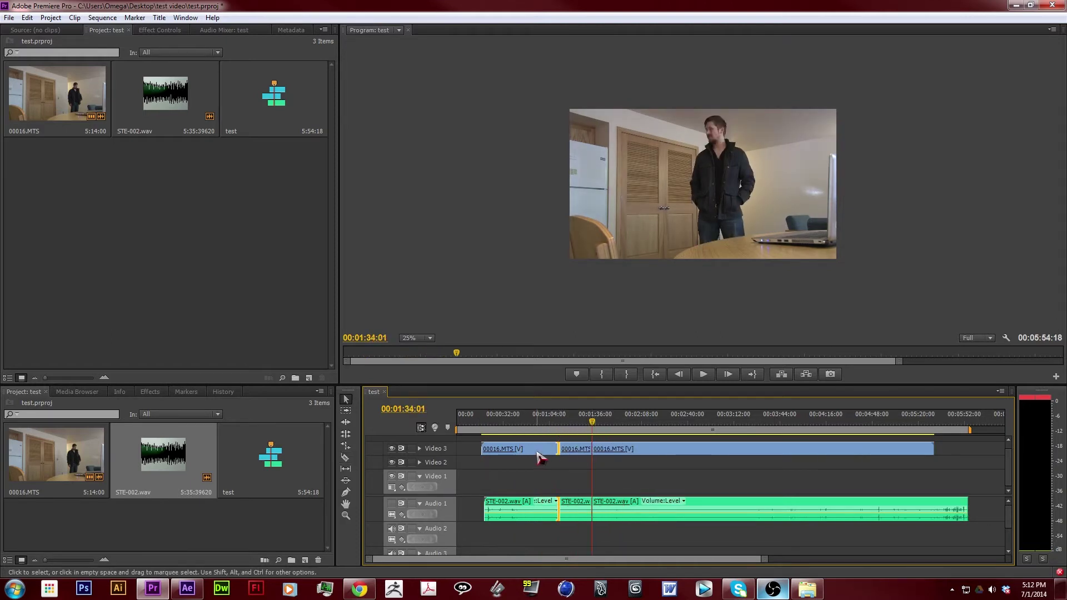
- Delete the first segment with its linked audio and set the playhead to 00:01:49:25
{"action": "left_click", "coordinate": [538, 451]}
{"action": "key", "text": "Delete"}
{"action": "left_click_drag", "start_coordinate": [564, 424], "coordinate": [616, 425]}
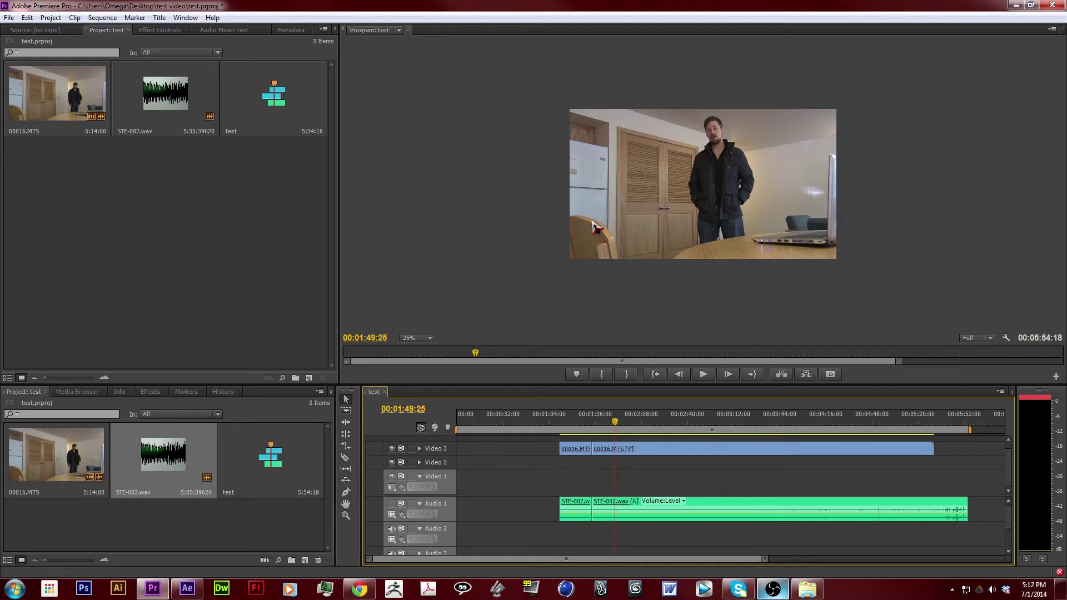
- Move the short segment to the start of the sequence and place the long segment directly behind it on Video 2
{"action": "left_click_drag", "start_coordinate": [570, 455], "coordinate": [467, 456]}
{"action": "left_click", "coordinate": [613, 451]}
{"action": "left_click_drag", "start_coordinate": [614, 454], "coordinate": [512, 465]}
- Split the long Video 2 segment and its linked audio in three places with the Razor tool
{"action": "key", "text": "c"}
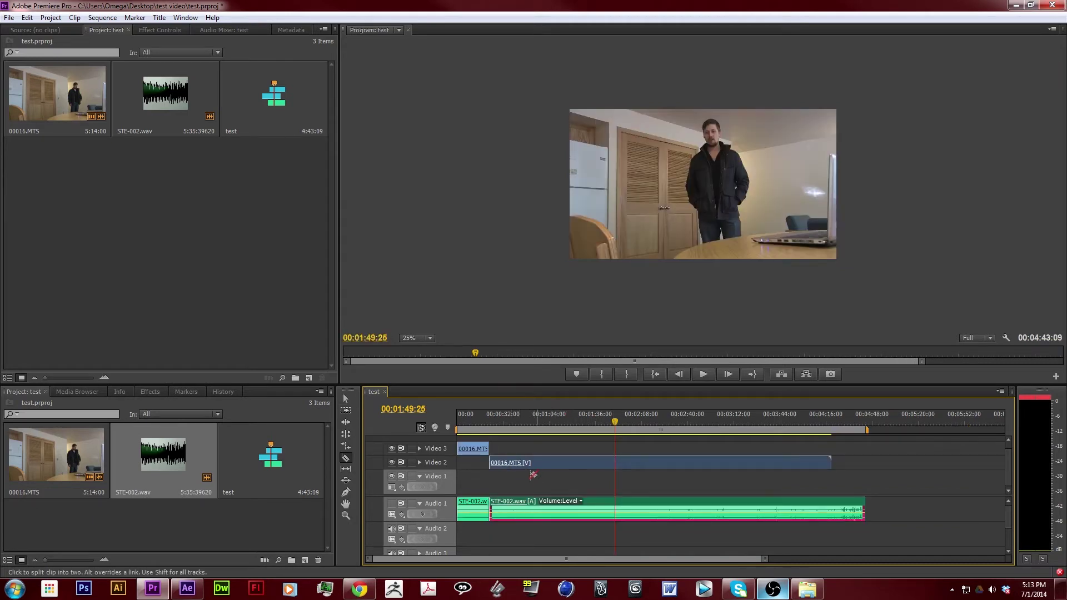
{"action": "left_click", "coordinate": [558, 463]}
{"action": "left_click", "coordinate": [597, 463]}
{"action": "left_click", "coordinate": [659, 462]}
{"action": "key", "text": "v"}
- Move the first piece of the split Video 2 segment to Video 3 and its linked audio to Audio 2
{"action": "left_click", "coordinate": [584, 466]}
{"action": "left_click_drag", "start_coordinate": [586, 471], "coordinate": [580, 532]}
{"action": "left_click_drag", "start_coordinate": [504, 510], "coordinate": [544, 510]}
{"action": "left_click_drag", "start_coordinate": [576, 451], "coordinate": [488, 426]}
- Play the edited sequence from about 00:00:13:02 across the first cut on Video 3
{"action": "left_click", "coordinate": [476, 425]}
{"action": "key", "text": "j"}
{"action": "key", "text": "j"}
{"action": "key", "text": "j"}
{"action": "key", "text": "j"}
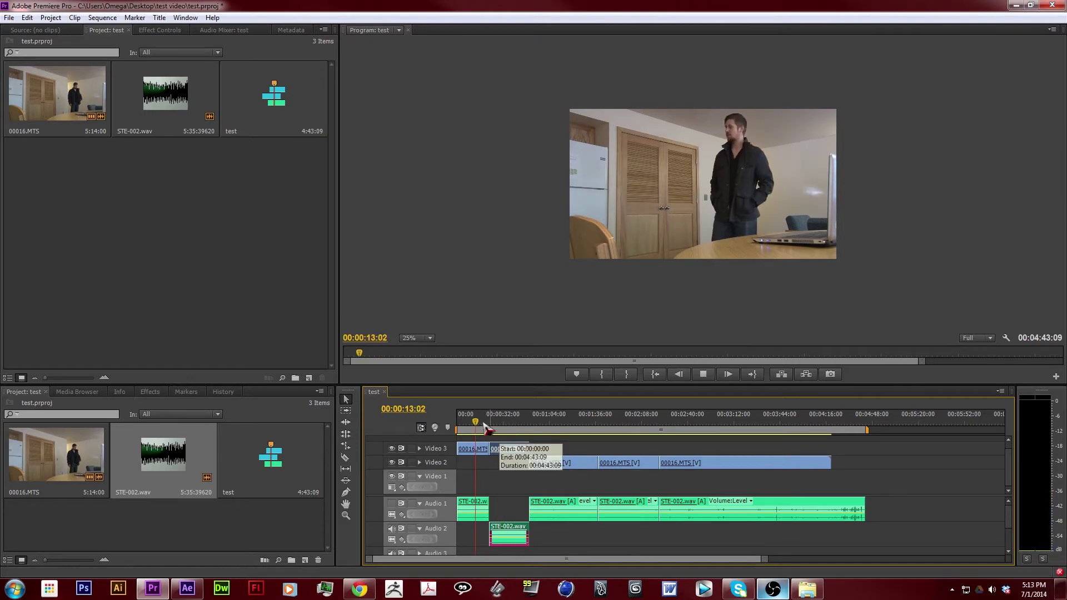
{"action": "left_click", "coordinate": [702, 375]}
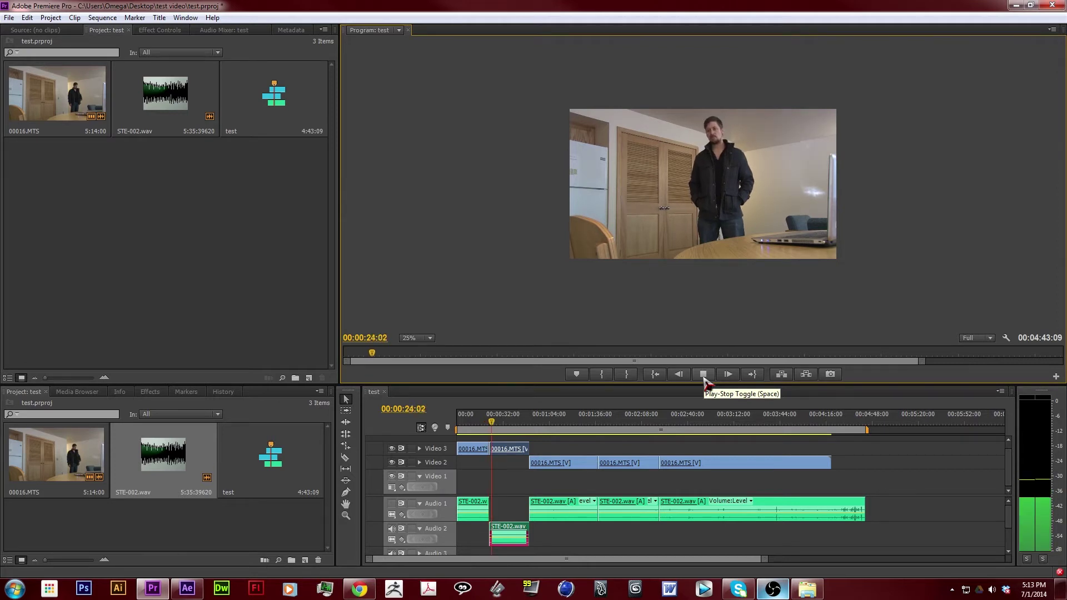
- Stop playback and replace the second 00016.MTS segment on Video 3 with an After Effects composition
{"action": "left_click", "coordinate": [704, 376]}
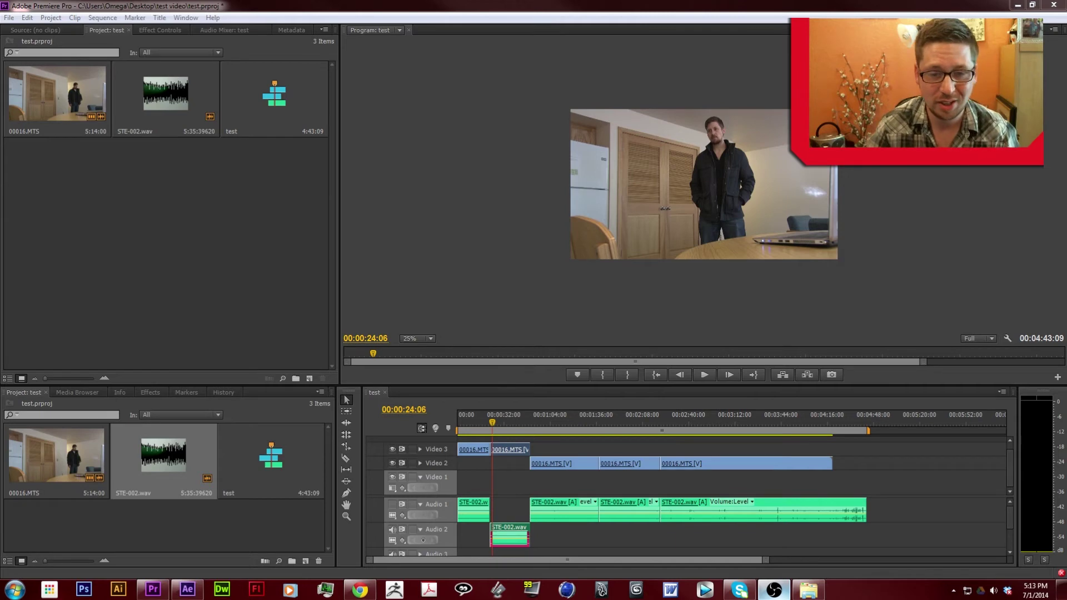
{"action": "left_click", "coordinate": [507, 299]}
{"action": "left_click", "coordinate": [512, 453]}
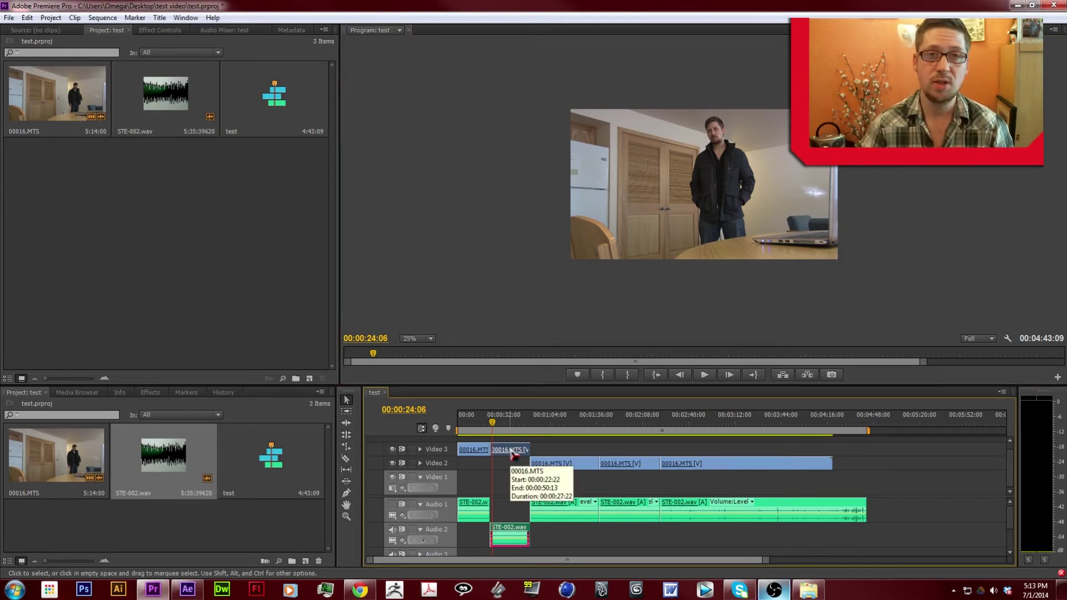
{"action": "left_click", "coordinate": [521, 293]}
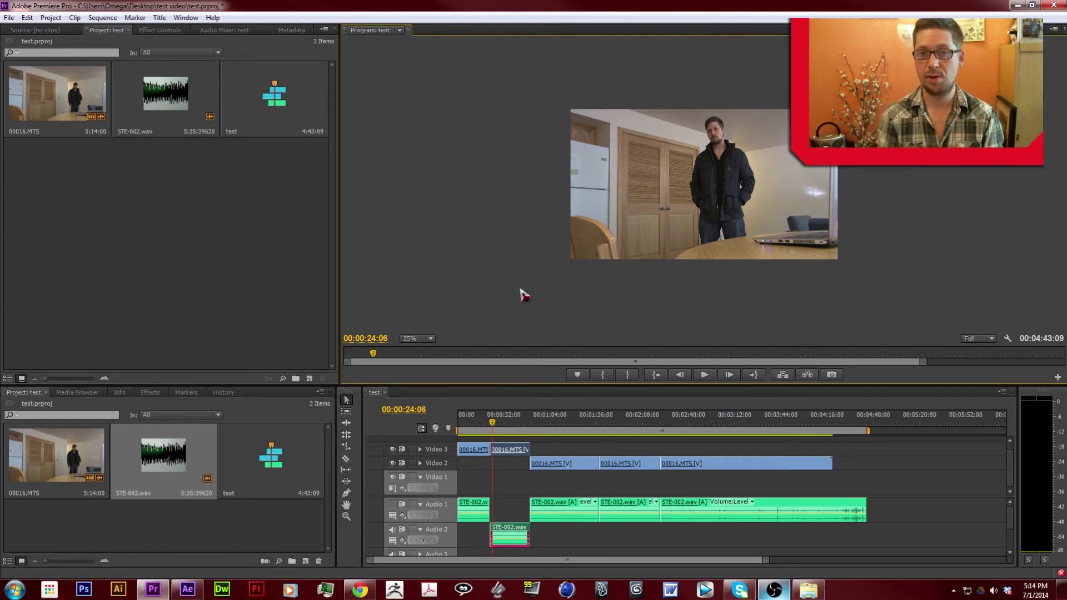
{"action": "left_click", "coordinate": [512, 451]}
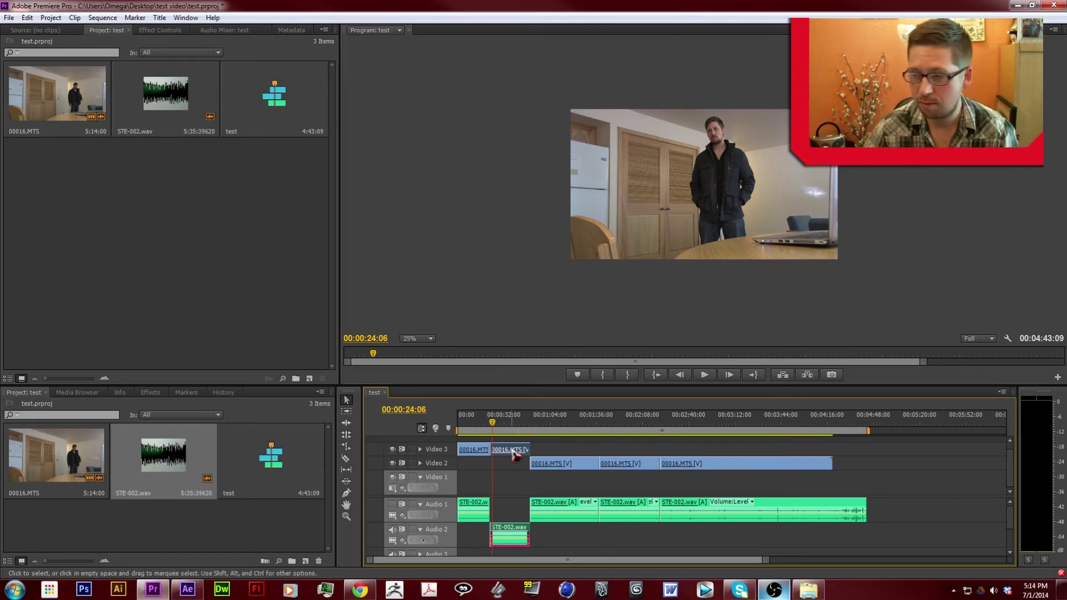
{"action": "right_click", "coordinate": [513, 453]}
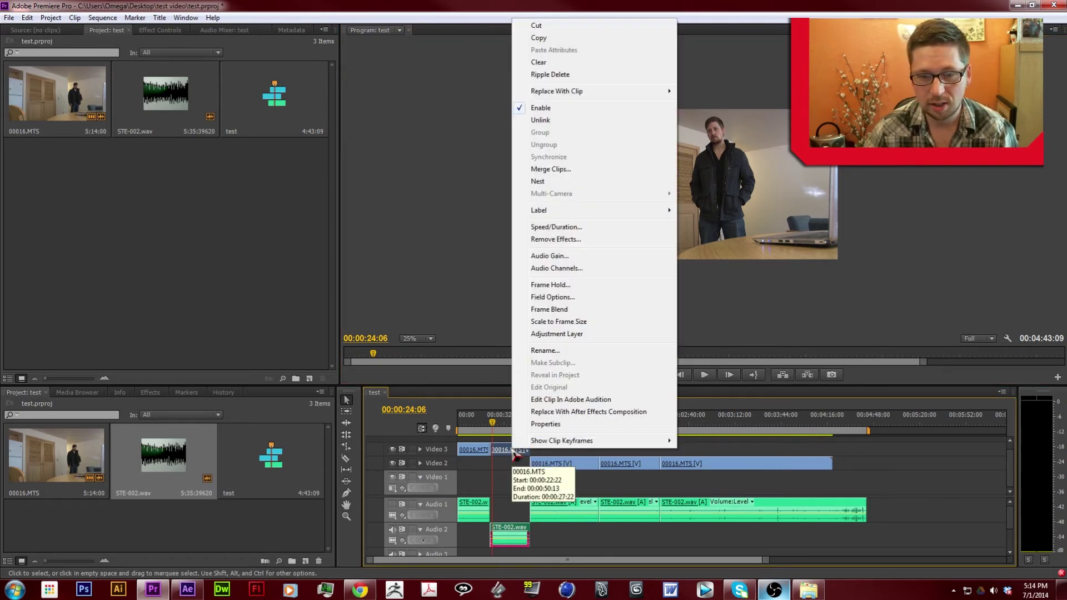
{"action": "left_click", "coordinate": [567, 415]}
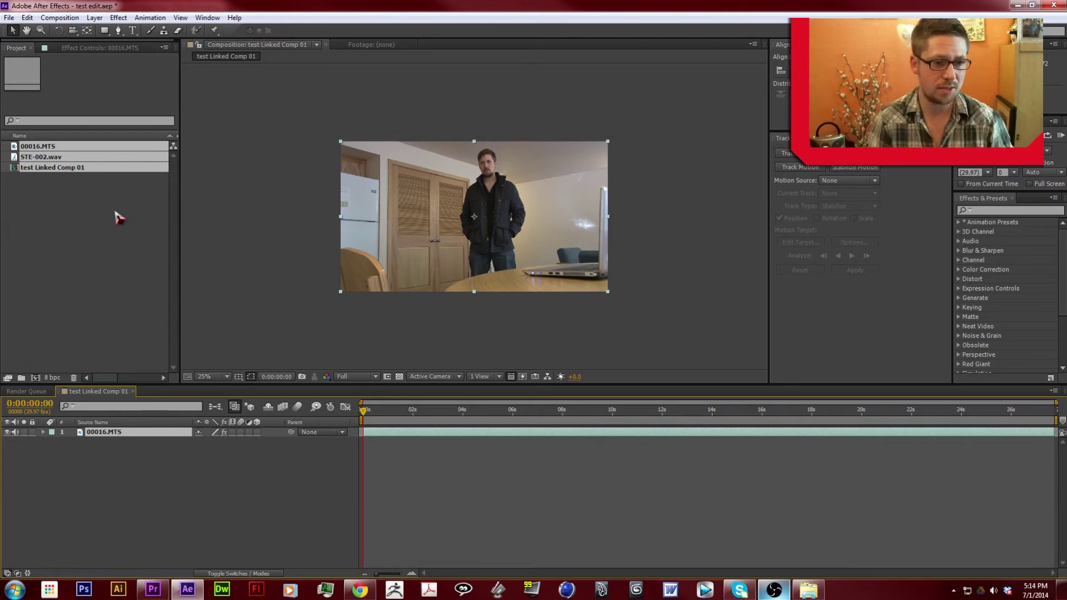
- Search the effects for "color" and apply CC Color Offset to the 00016.MTS layer
{"action": "left_click", "coordinate": [665, 160]}
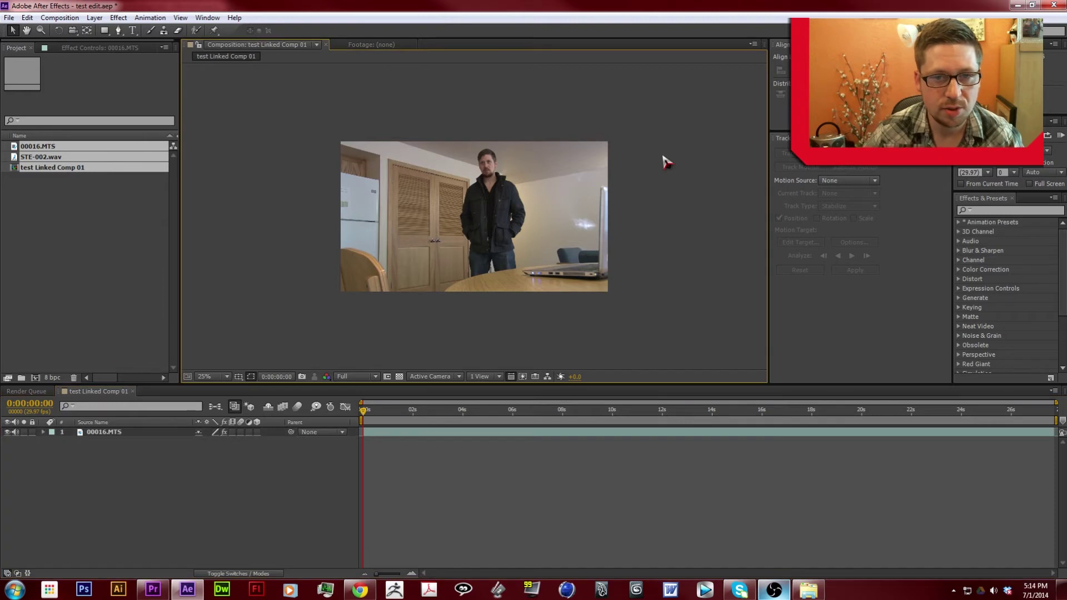
{"action": "left_click", "coordinate": [432, 219]}
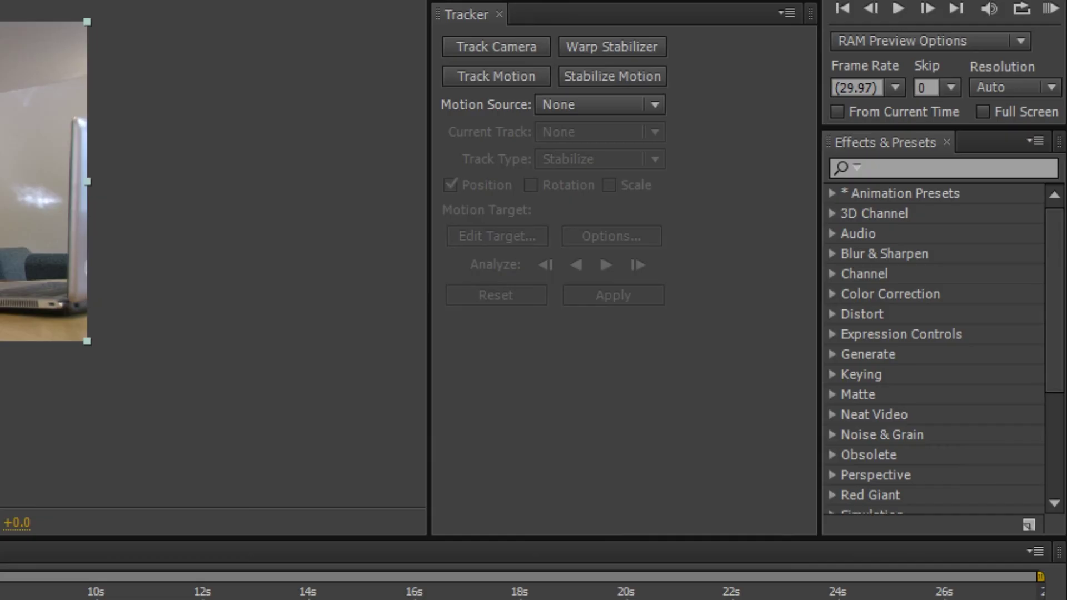
{"action": "left_click", "coordinate": [957, 167]}
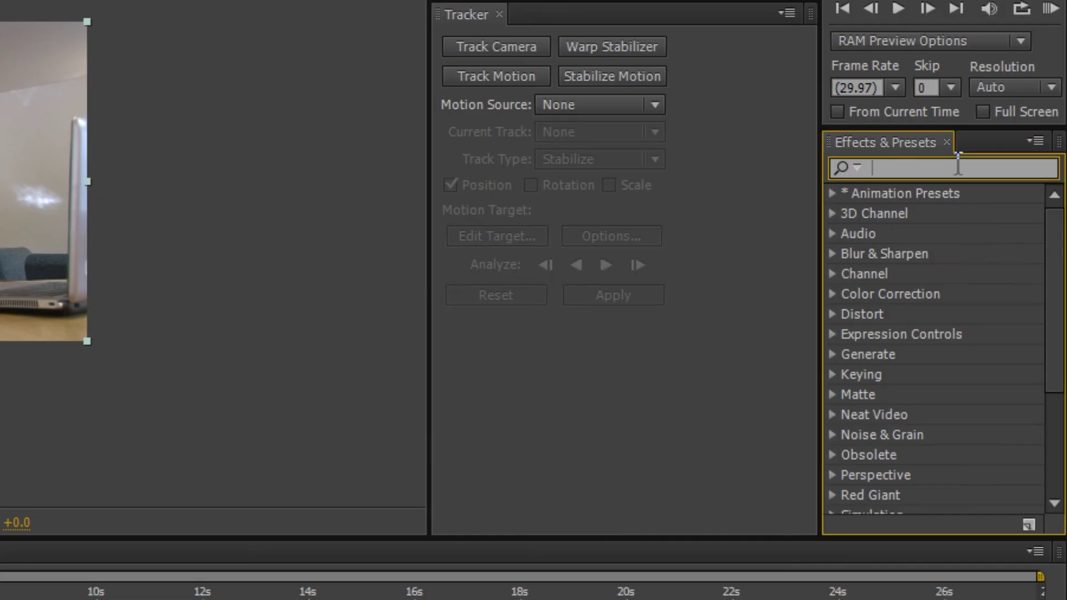
{"action": "type", "text": "color"}
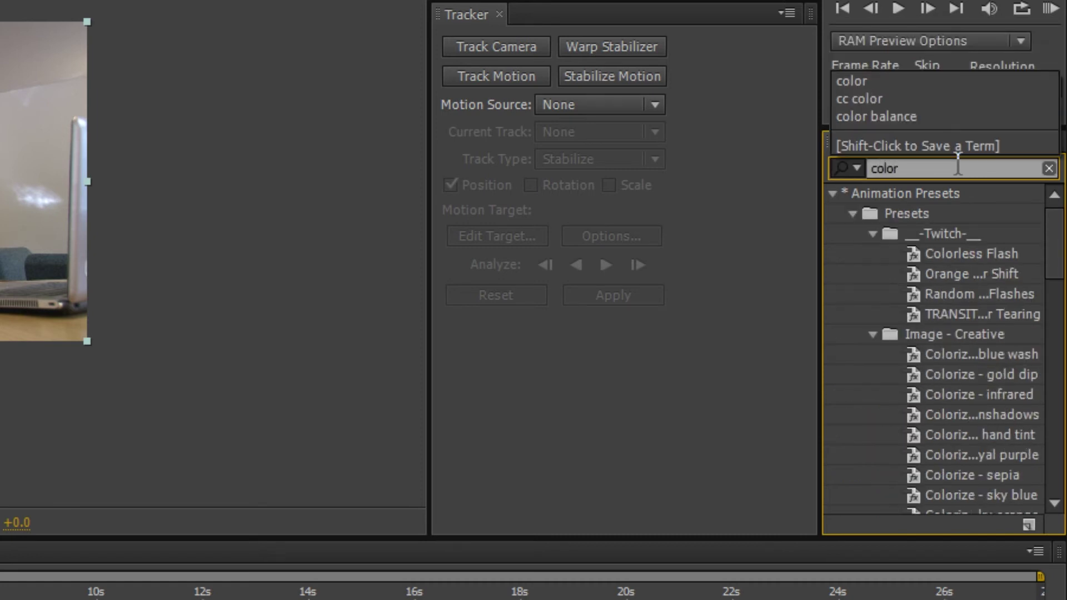
{"action": "left_click", "coordinate": [820, 345]}
{"action": "left_click_drag", "start_coordinate": [820, 345], "coordinate": [725, 345]}
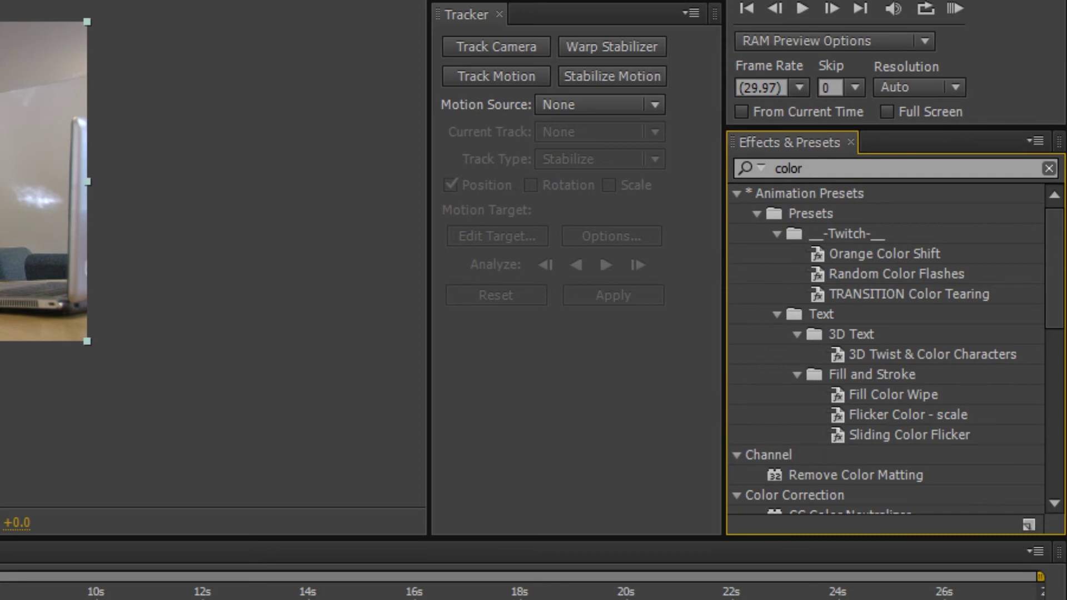
{"action": "left_click_drag", "start_coordinate": [1058, 267], "coordinate": [1057, 362]}
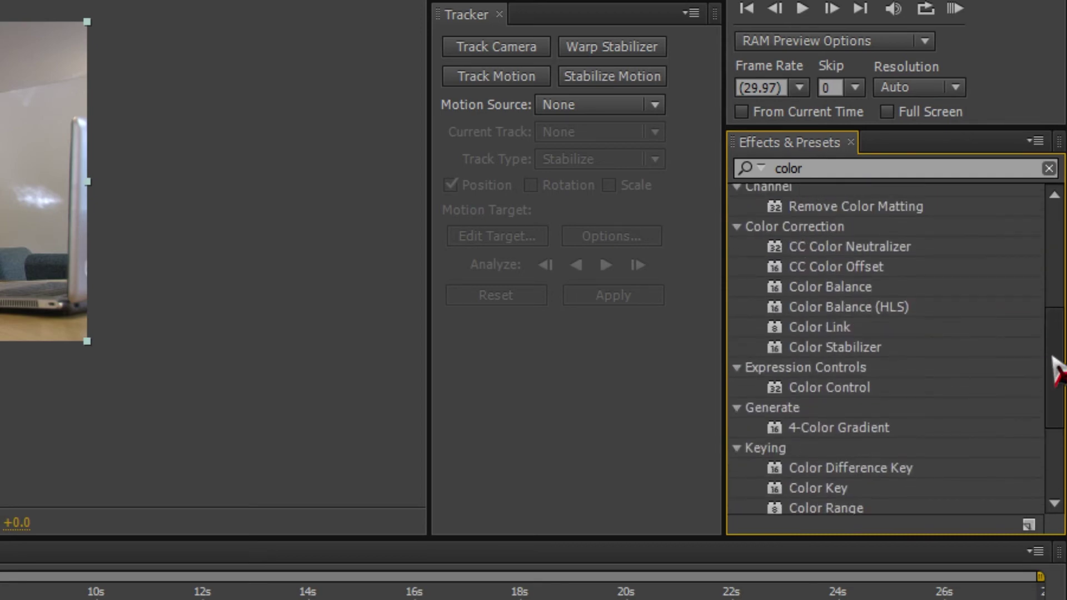
{"action": "left_click", "coordinate": [833, 286]}
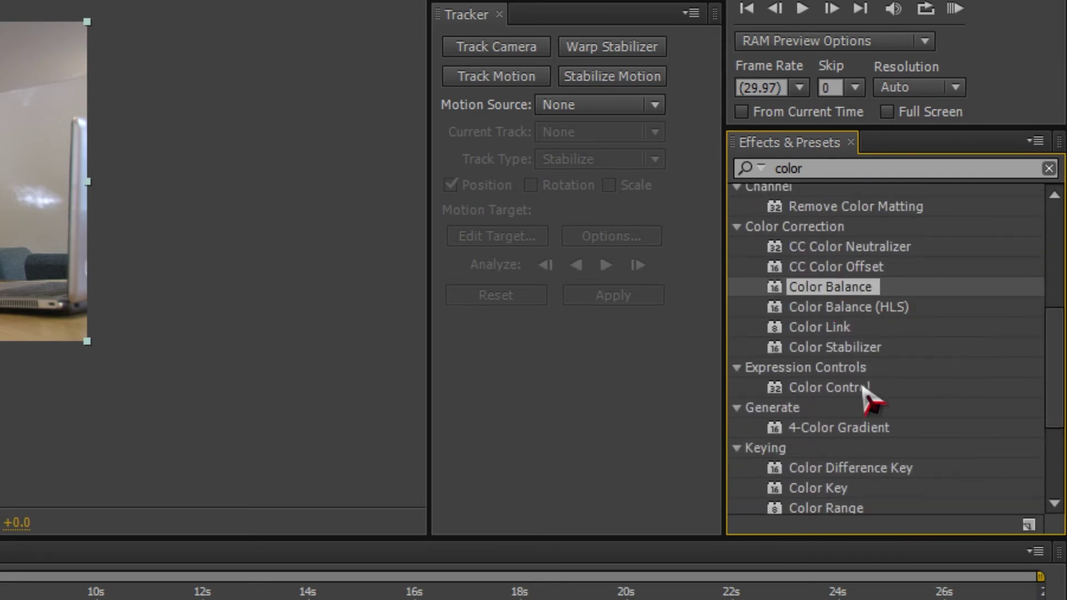
{"action": "scroll", "coordinate": [871, 467], "scroll_direction": "up", "scroll_amount": 2}
{"action": "key", "text": "Up"}
{"action": "scroll", "coordinate": [810, 357], "scroll_direction": "down", "scroll_amount": 2}
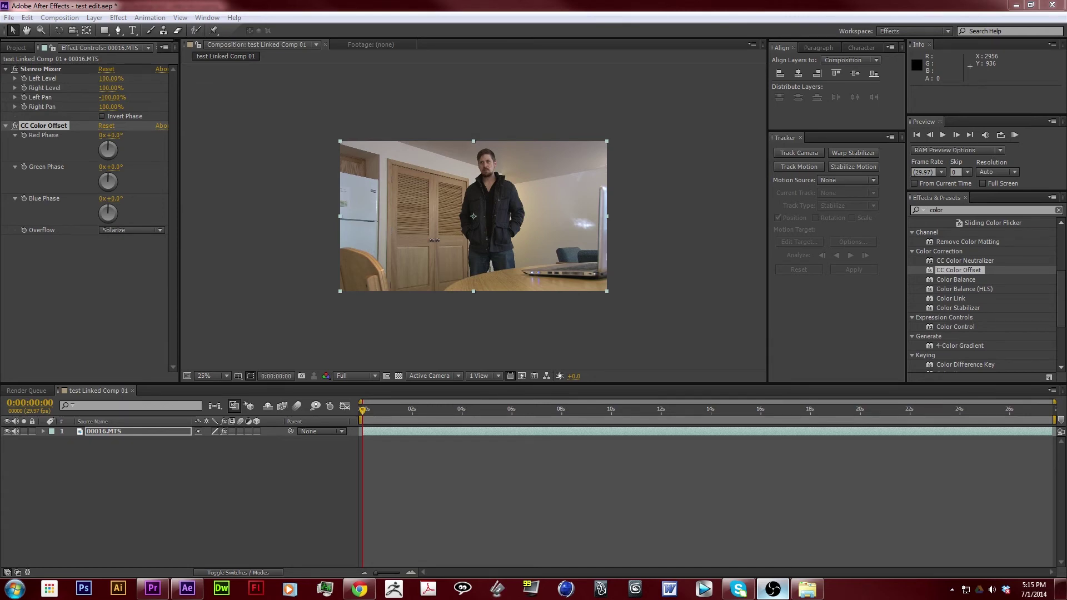
- Set the CC Color Offset phases to about +251° for red, +45° for green and -93° for blue
{"action": "left_click", "coordinate": [715, 275]}
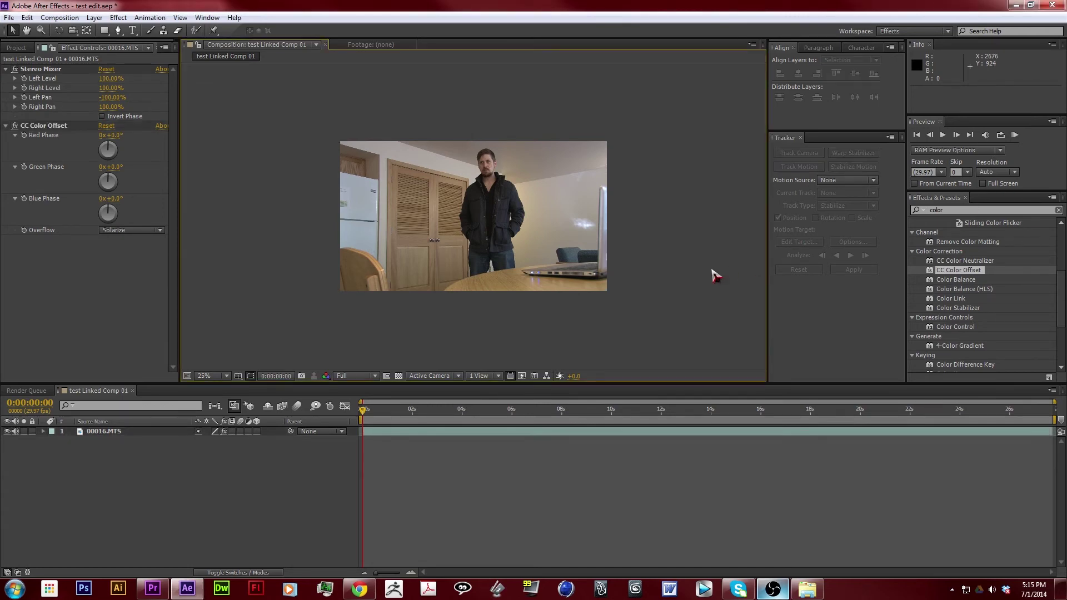
{"action": "key", "text": "equal"}
{"action": "key", "text": "period"}
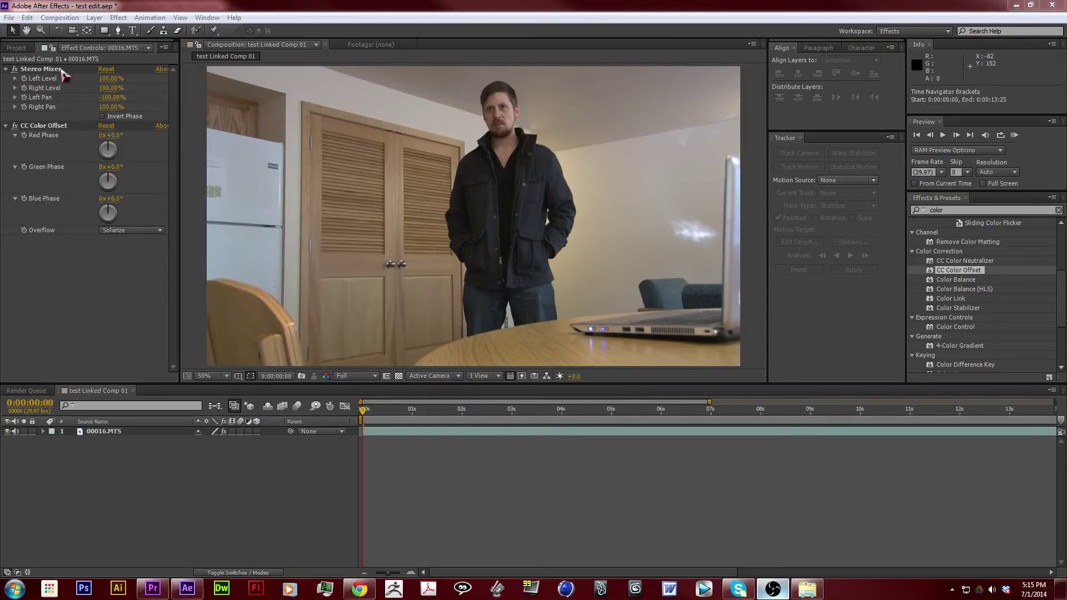
{"action": "left_click", "coordinate": [64, 71]}
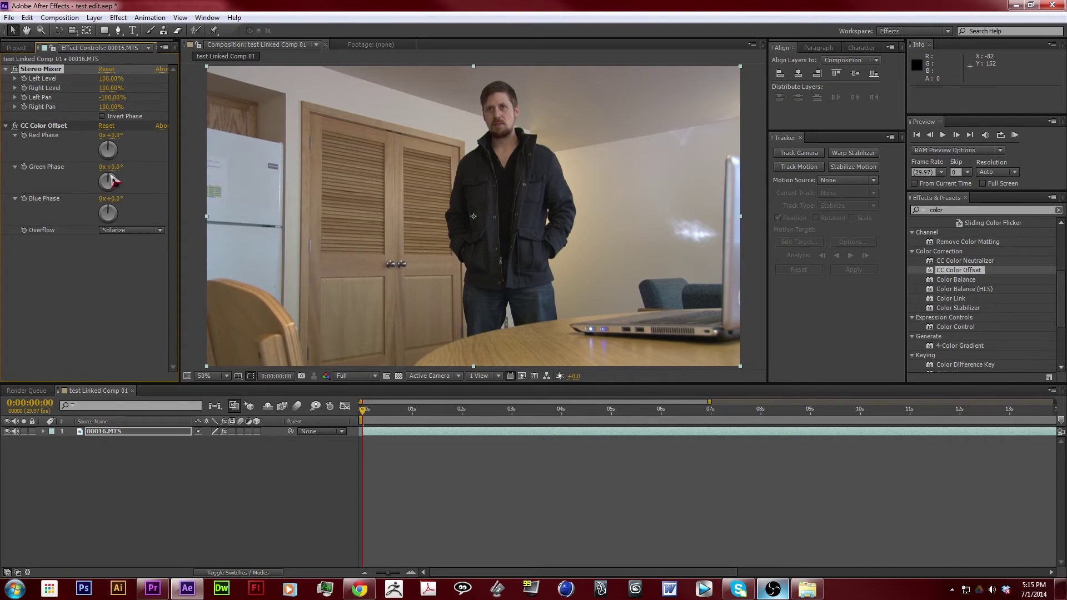
{"action": "left_click_drag", "start_coordinate": [109, 183], "coordinate": [83, 218]}
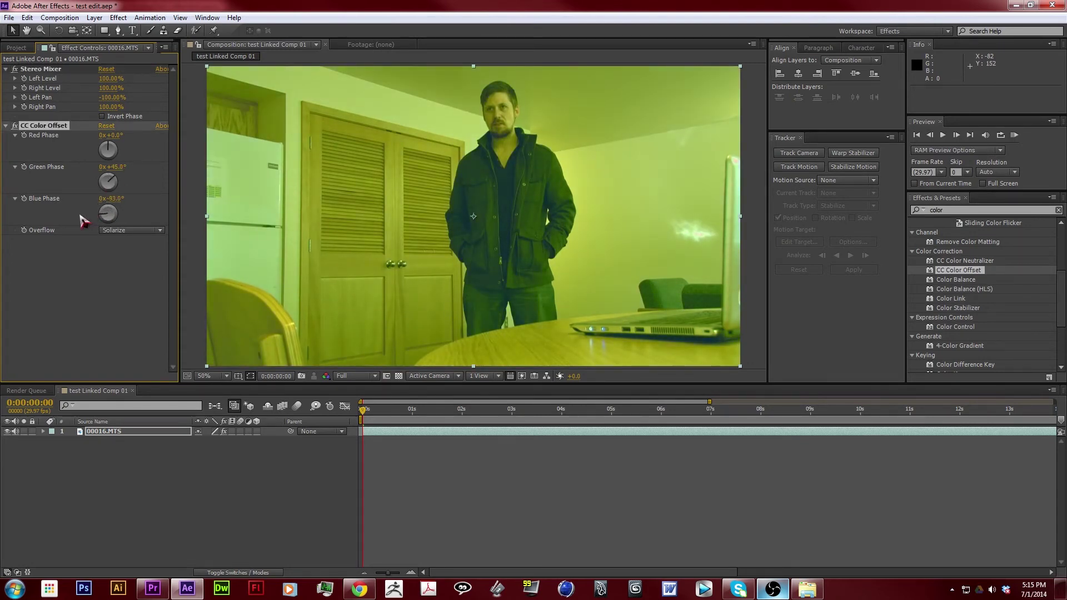
{"action": "left_click_drag", "start_coordinate": [111, 151], "coordinate": [95, 172]}
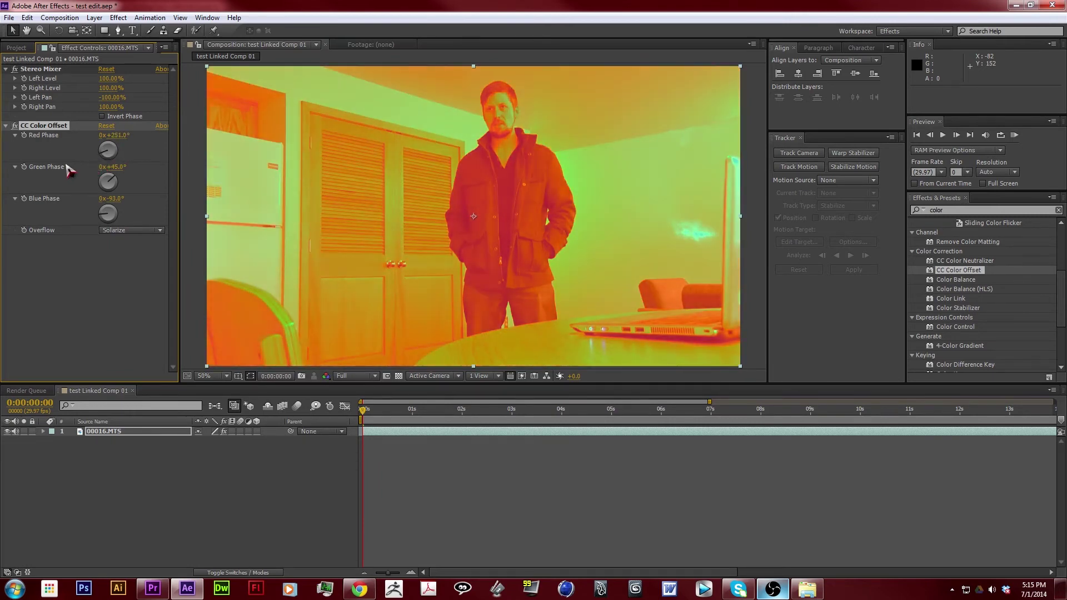
- Save the After Effects project, switch to Premiere Pro and scrub through the linked composition on Video 3
{"action": "left_click", "coordinate": [9, 18]}
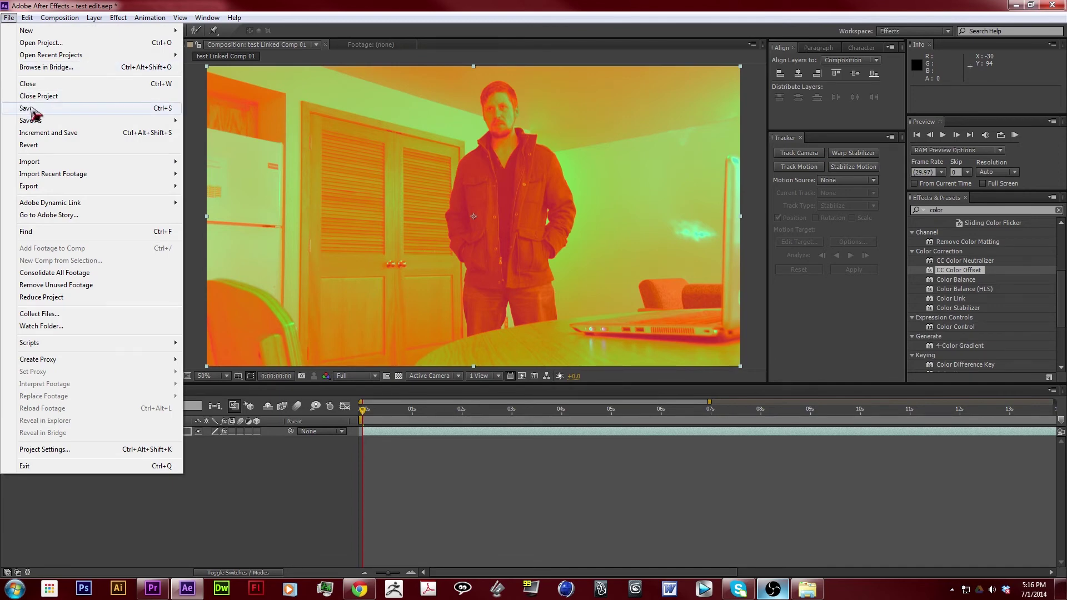
{"action": "left_click", "coordinate": [28, 108]}
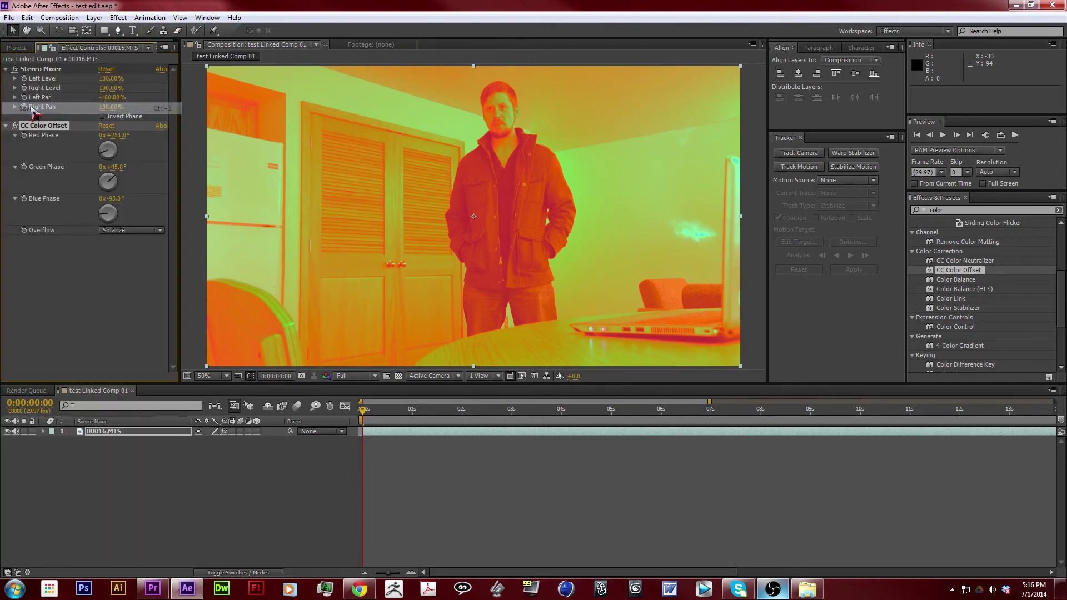
{"action": "left_click", "coordinate": [154, 589]}
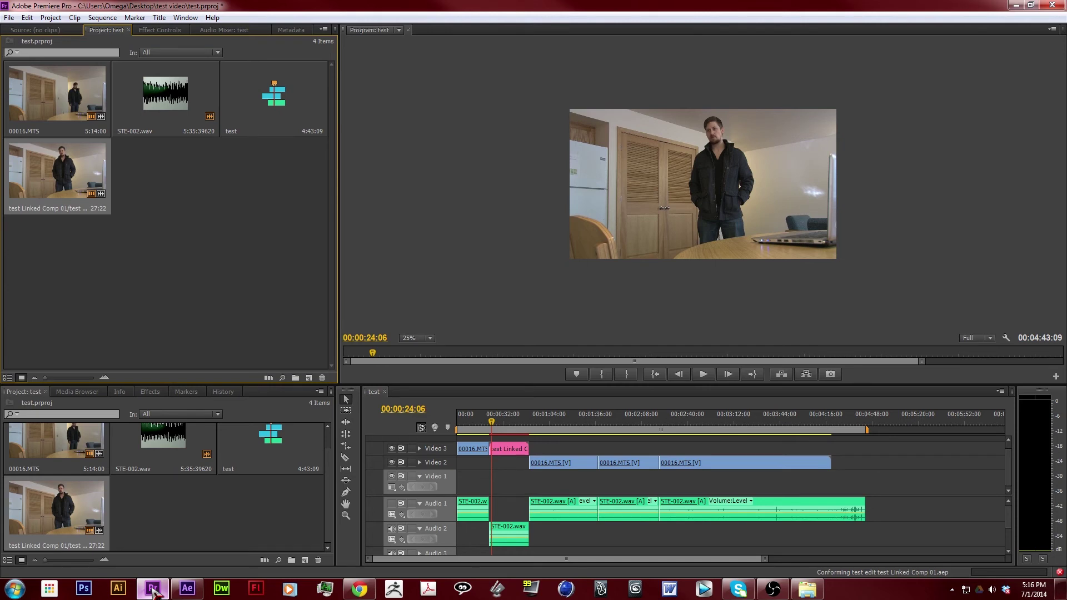
{"action": "left_click_drag", "start_coordinate": [496, 426], "coordinate": [546, 426]}
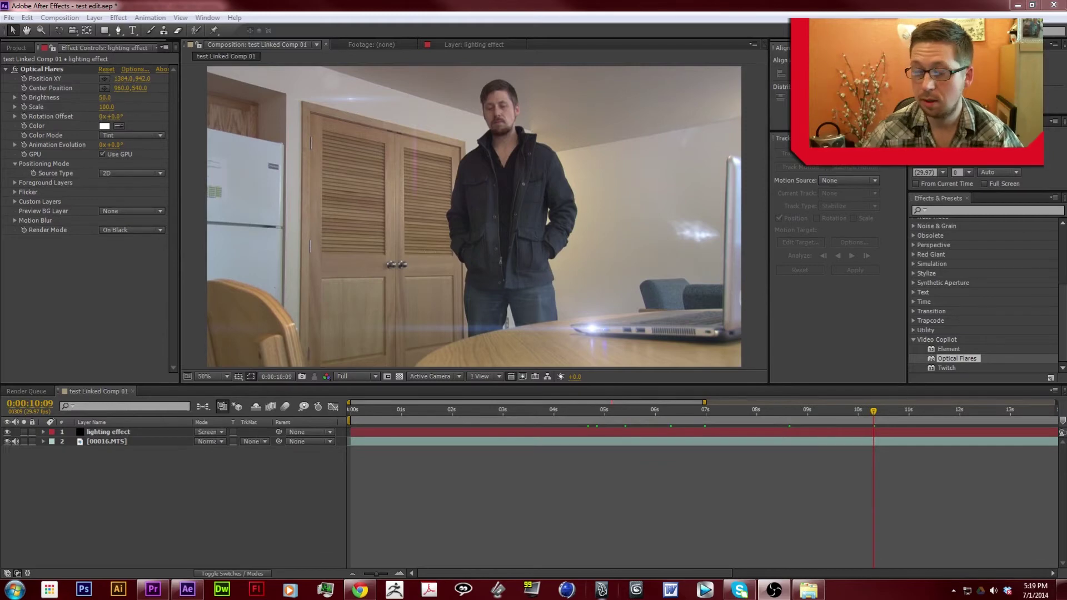
- Minimize the After Effects and Premiere Pro windows to return to the desktop
{"action": "left_click", "coordinate": [1017, 5]}
{"action": "left_click", "coordinate": [1018, 6]}
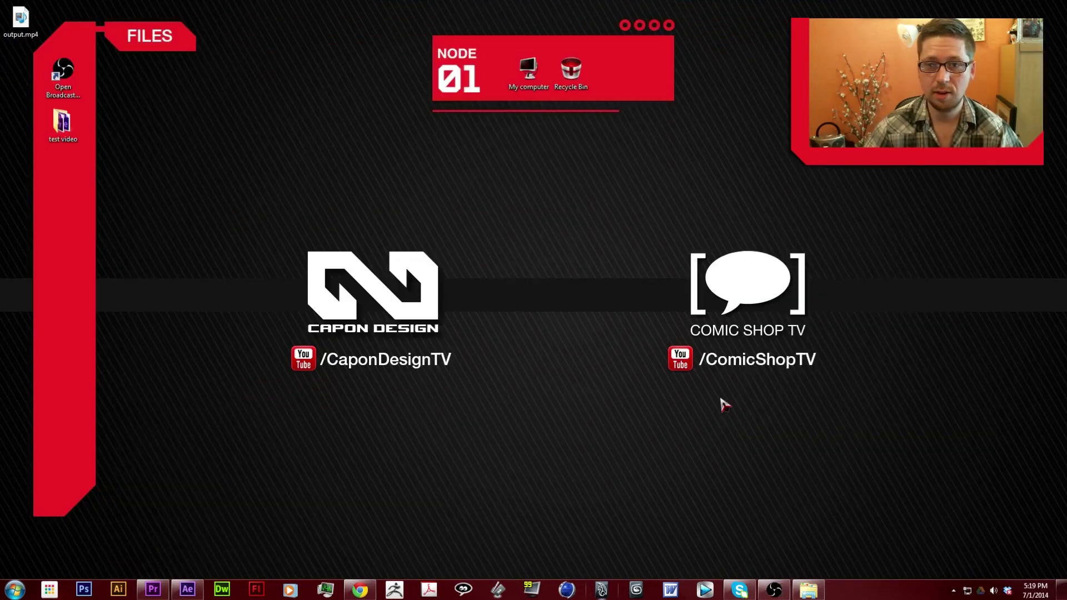